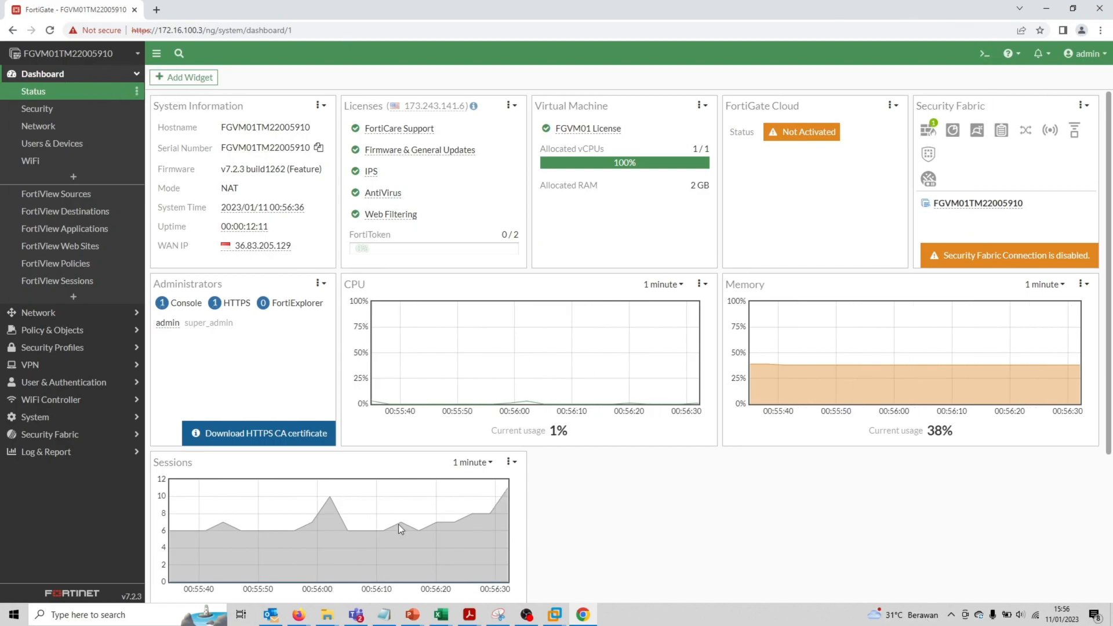
# - Expand the Network section in the sidebar from the Status dashboard
pyautogui.moveTo(355, 132)
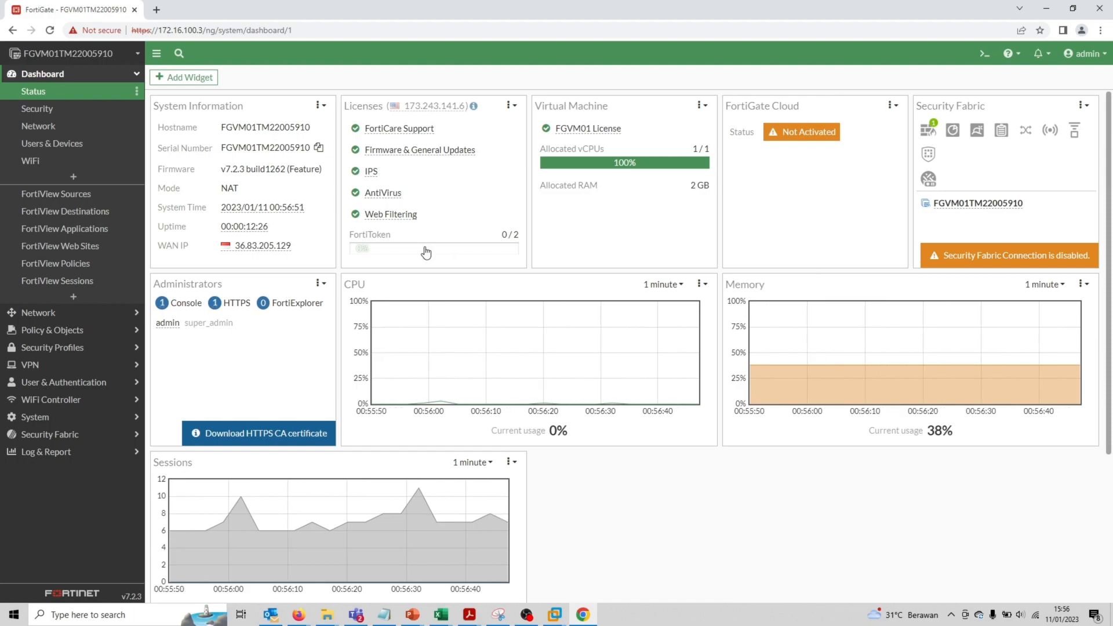
pyautogui.click(132, 313)
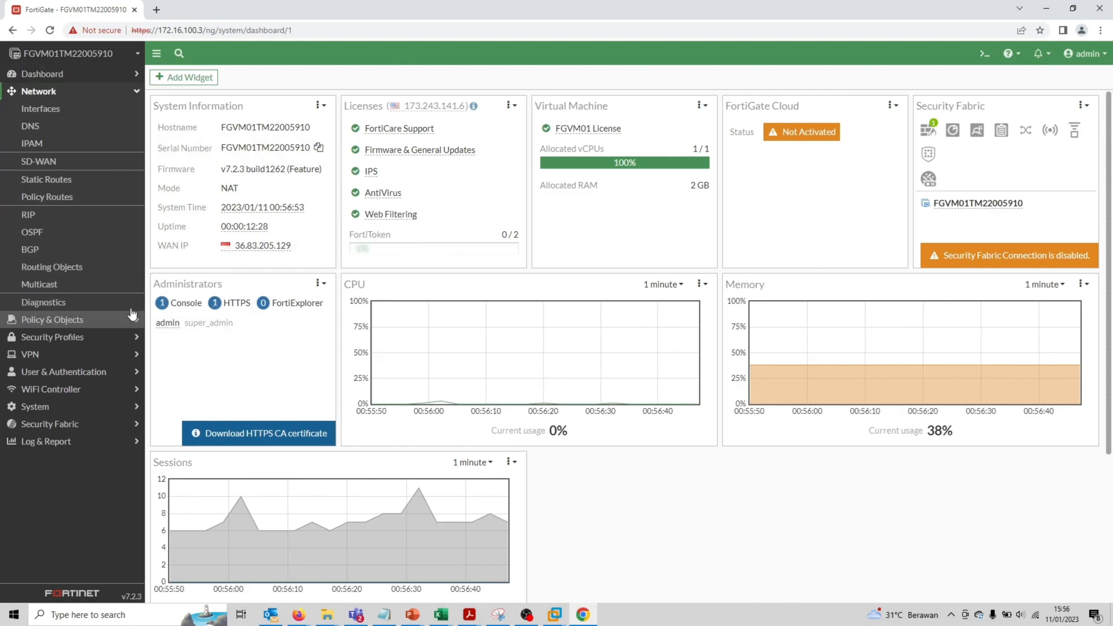
# - Review the interfaces: WAN (port1) 172.16.100.3/24, WAN-2 (port3) 192.168.0.100/24, LAN (port2) 192.168.11.1/24
pyautogui.click(83, 110)
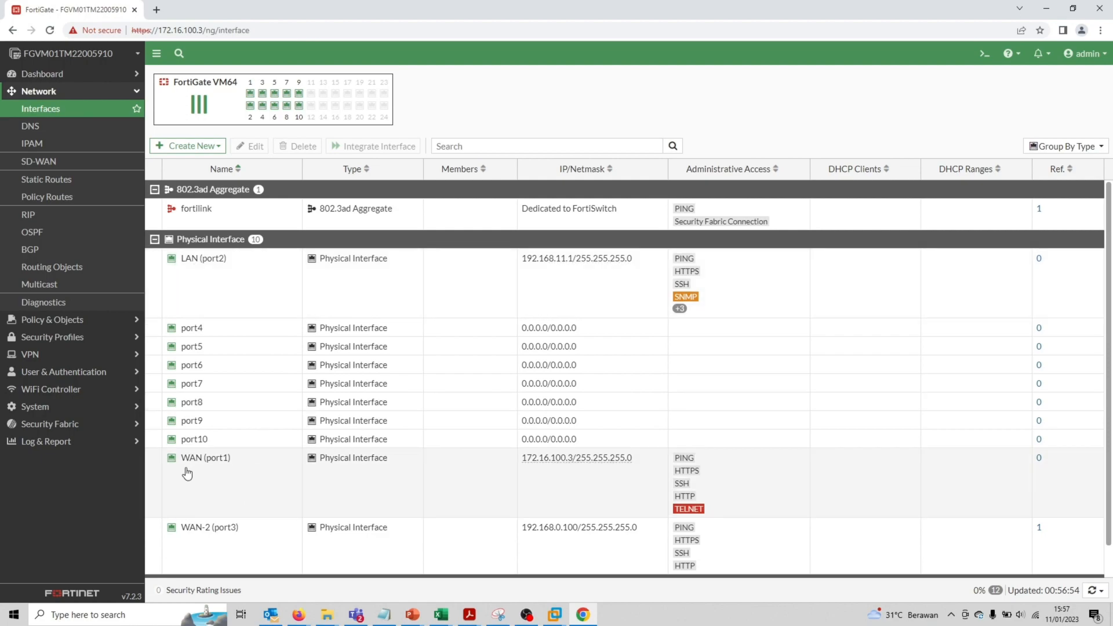
pyautogui.moveTo(175, 462)
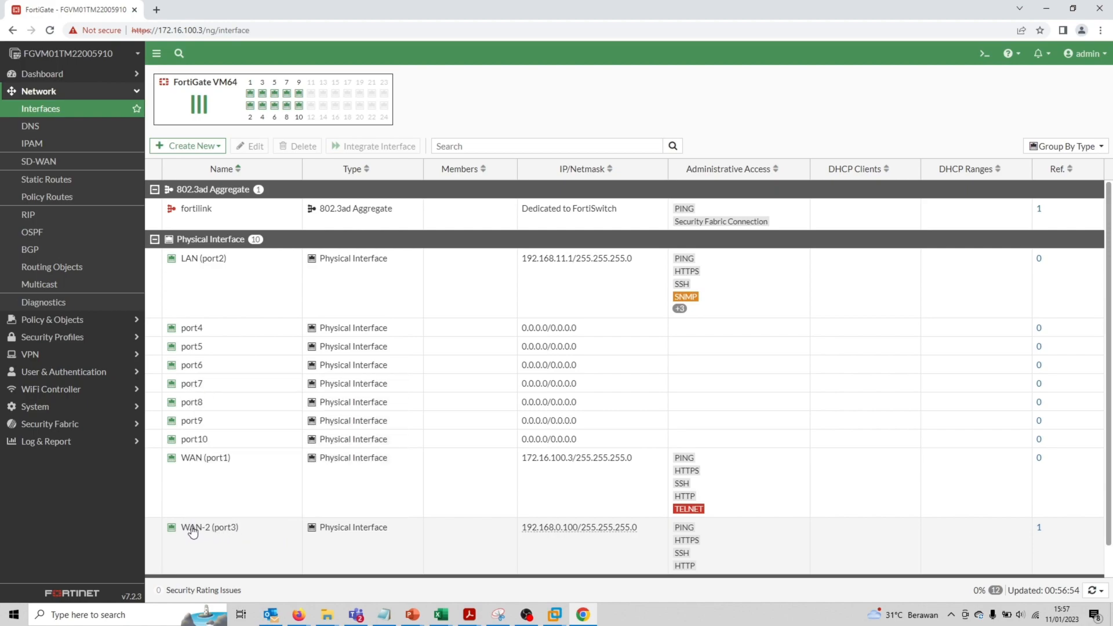
pyautogui.click(119, 324)
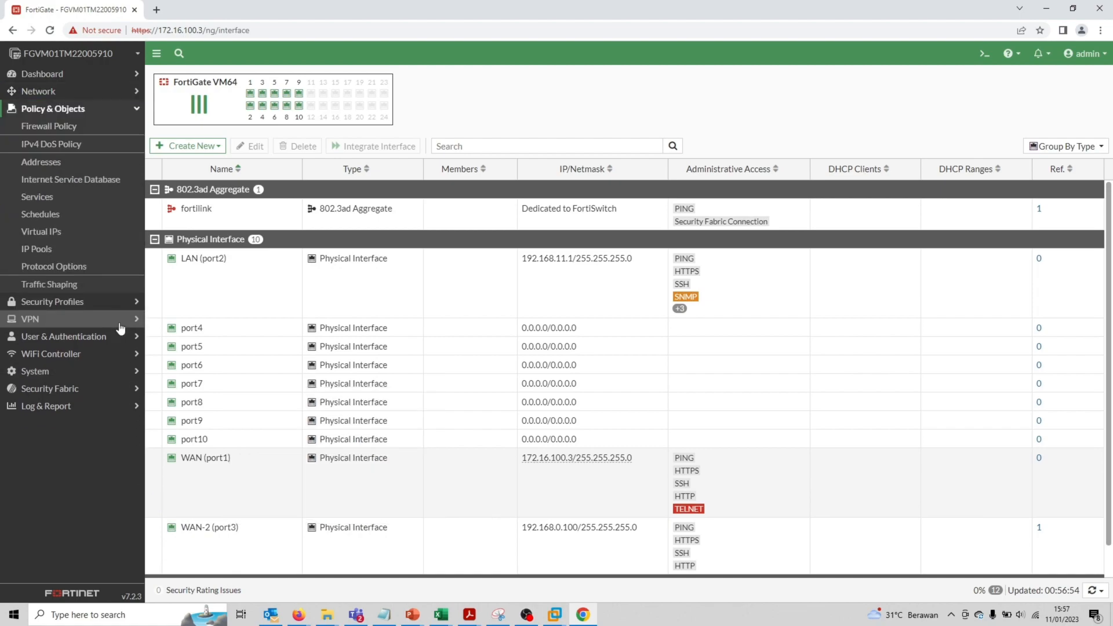
# - View the firewall policy list, which holds only the Implicit Deny rule
pyautogui.click(64, 128)
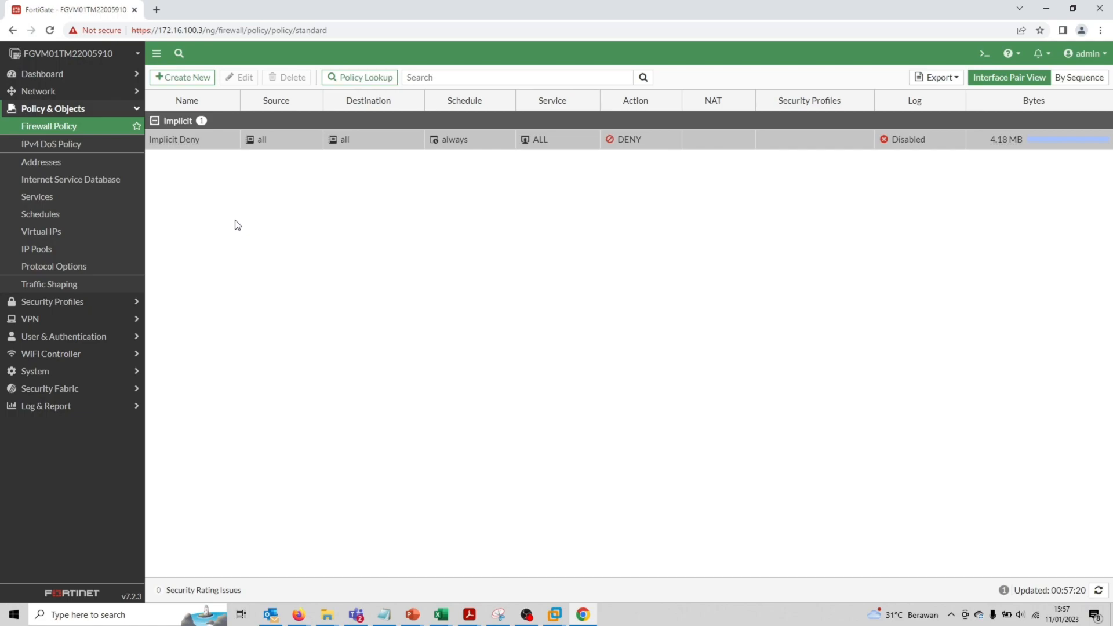
pyautogui.click(136, 302)
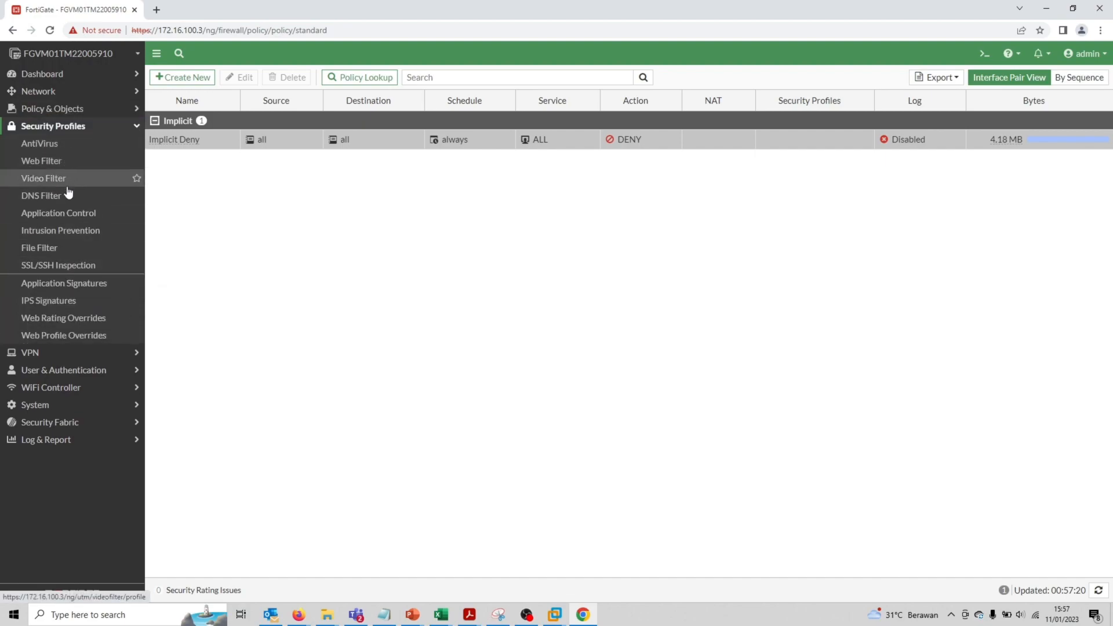
# - Browse the AntiVirus, Web Filter, Video Filter and DNS Filter profiles, ending on Web Filter
pyautogui.click(59, 143)
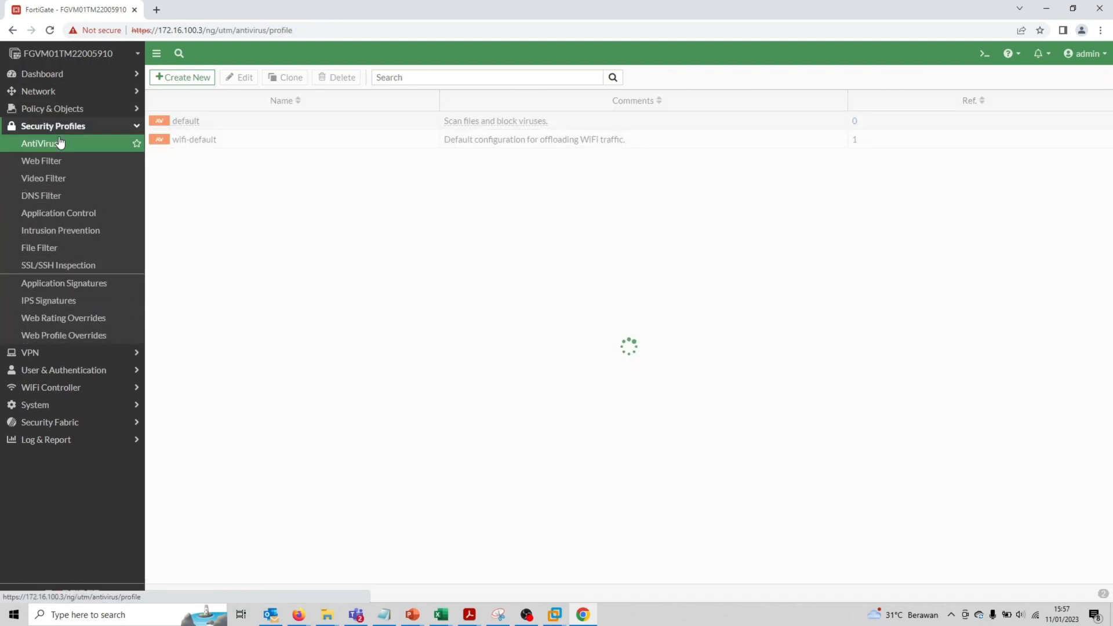
pyautogui.click(62, 163)
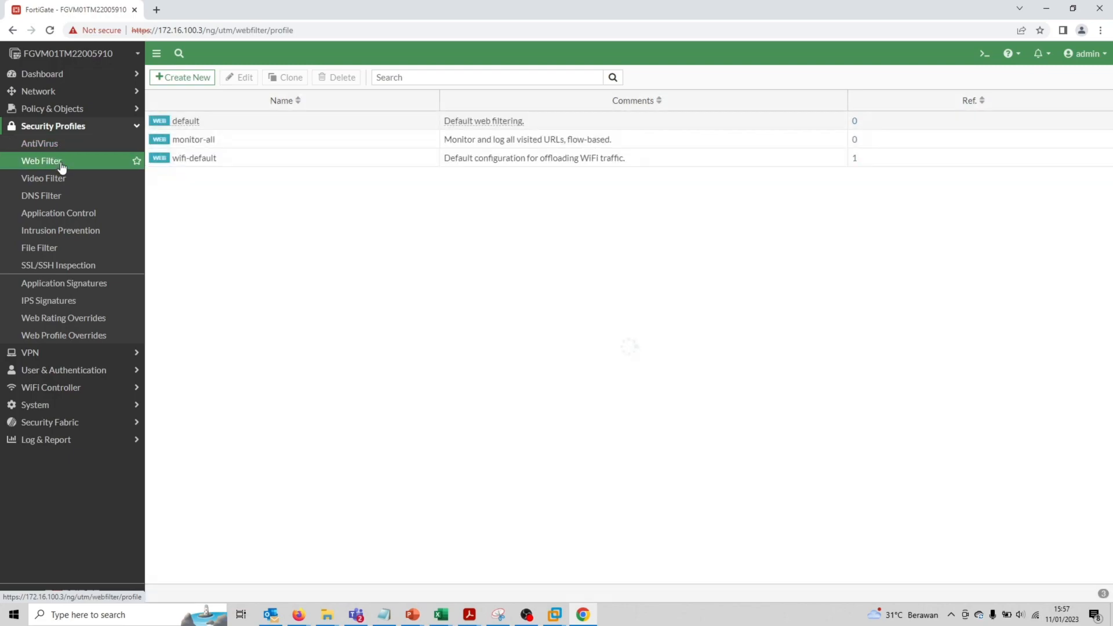
pyautogui.click(79, 184)
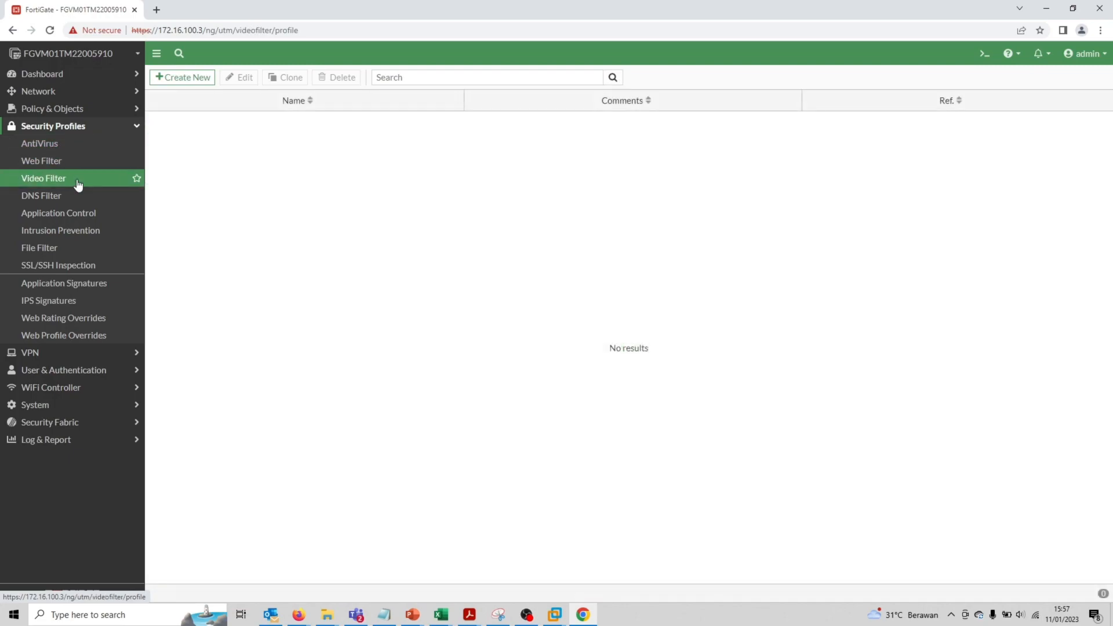
pyautogui.click(77, 197)
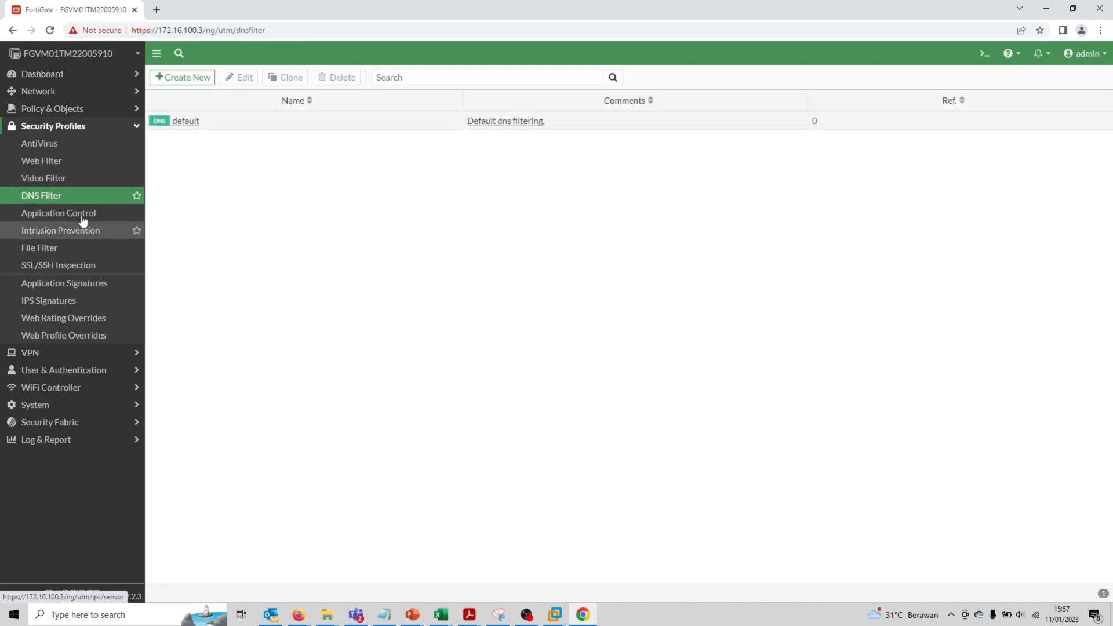
pyautogui.click(78, 156)
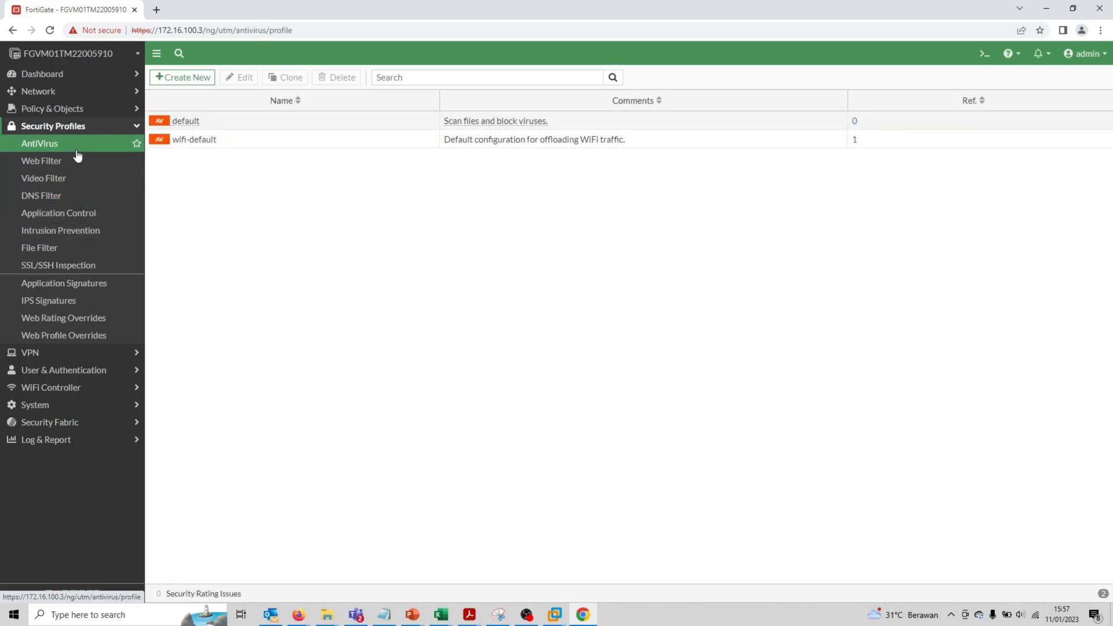
pyautogui.click(76, 161)
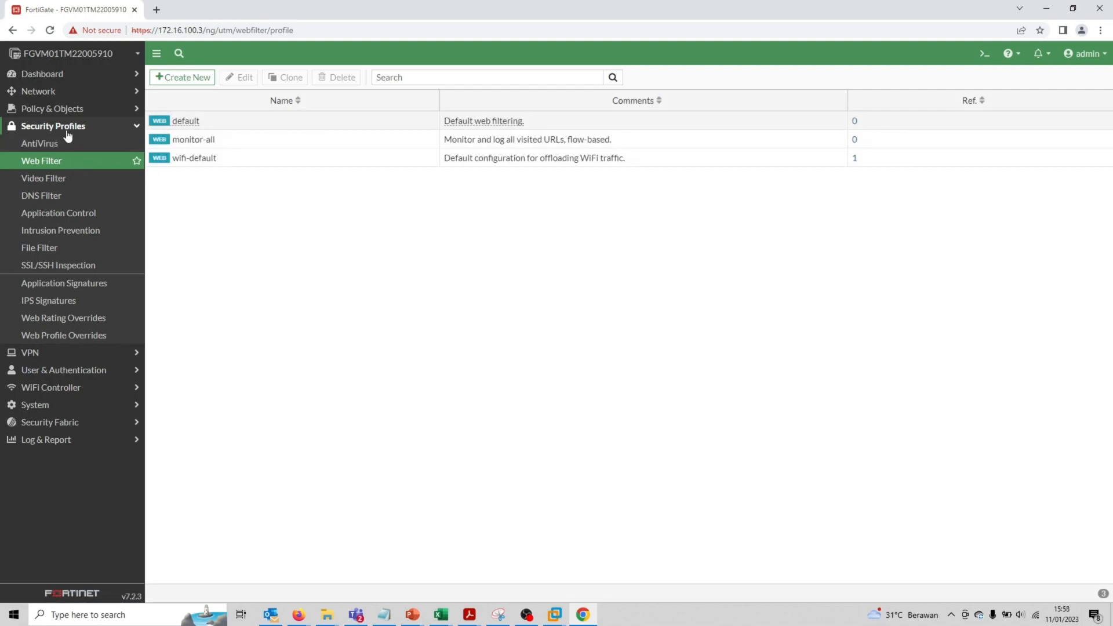
pyautogui.click(116, 371)
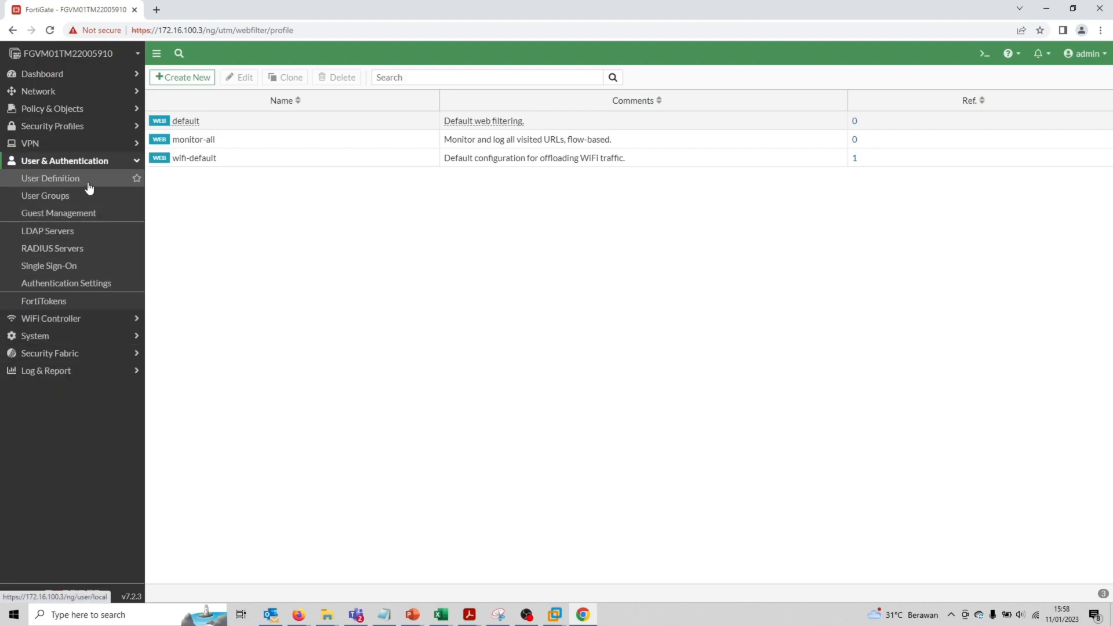
# - Select the guest user under User Definition, then review the two unassigned mobile FortiTokens
pyautogui.click(88, 185)
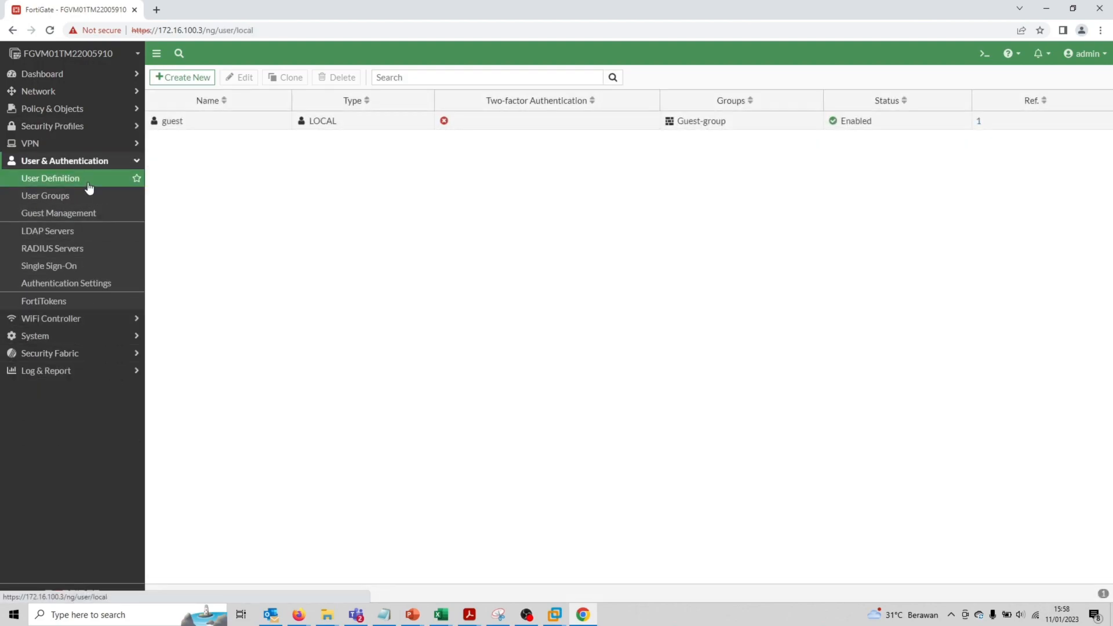
pyautogui.click(187, 128)
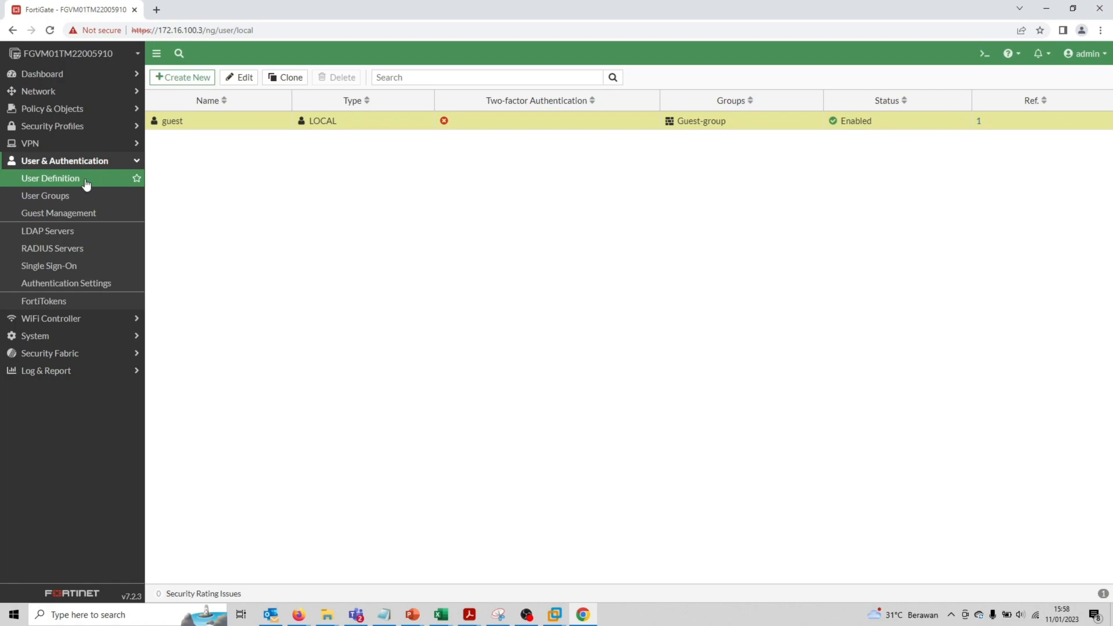
pyautogui.click(55, 305)
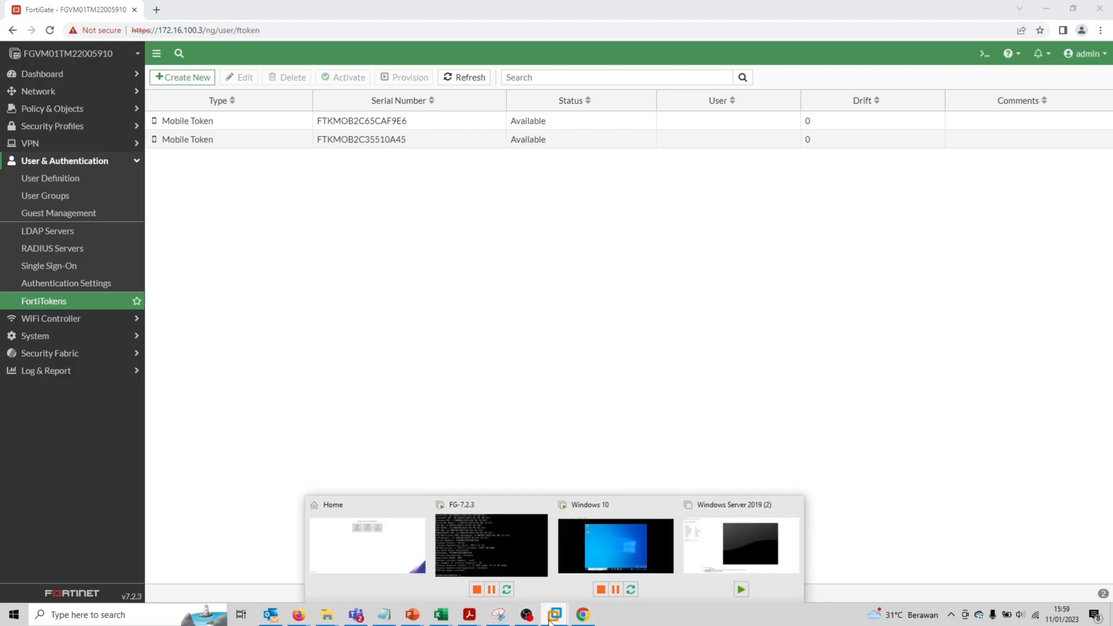
# - On the Windows 10 VM, launch Chrome and load gmail.com
pyautogui.click(613, 540)
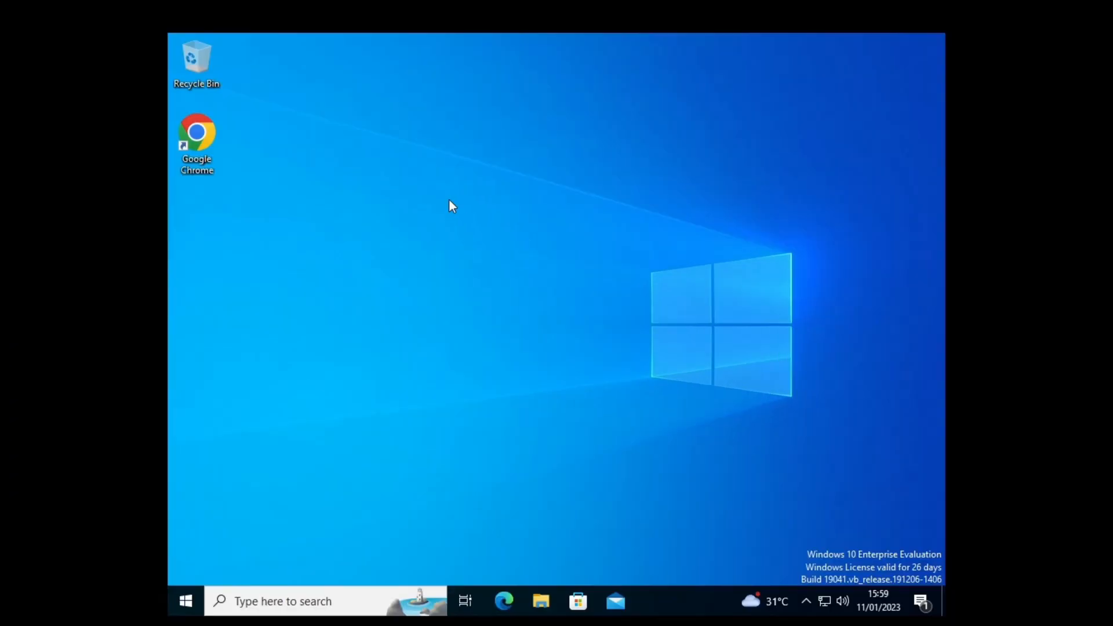
pyautogui.doubleClick(193, 145)
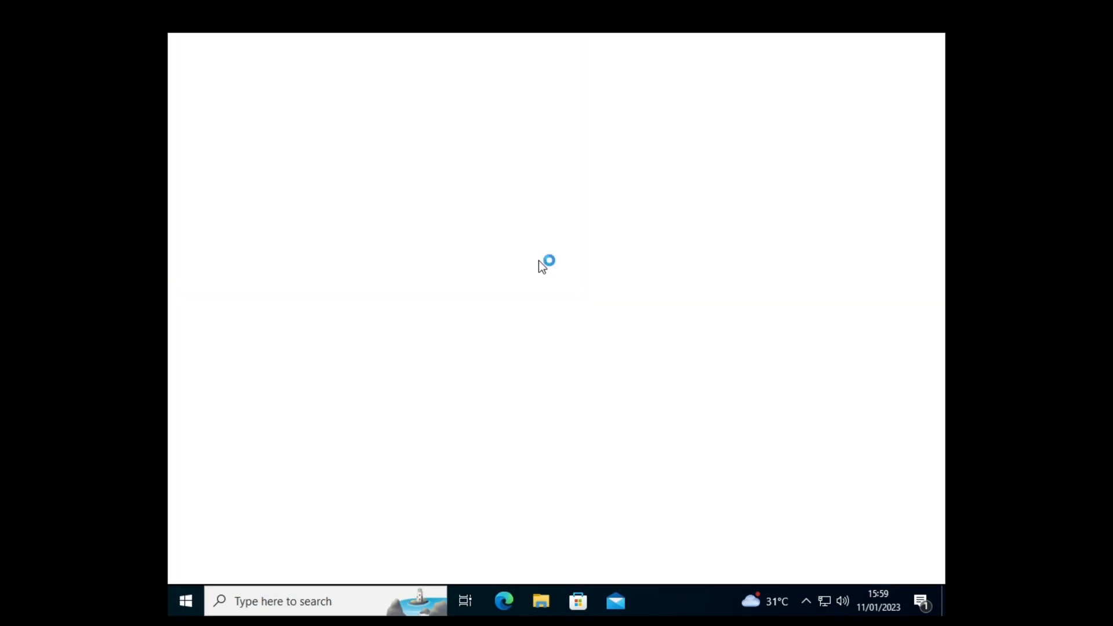
pyautogui.write('gm')
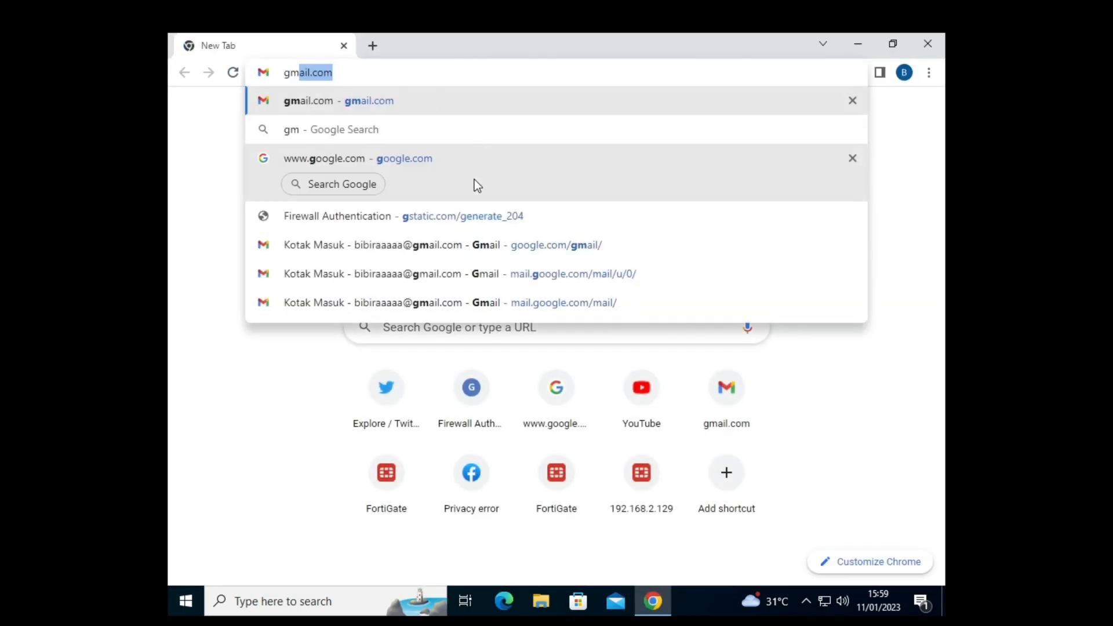
pyautogui.write('ail.com')
pyautogui.press('Return')
# - Open google.com in a second tab and reload gmail.com; both fail with a DNS error
pyautogui.click(374, 46)
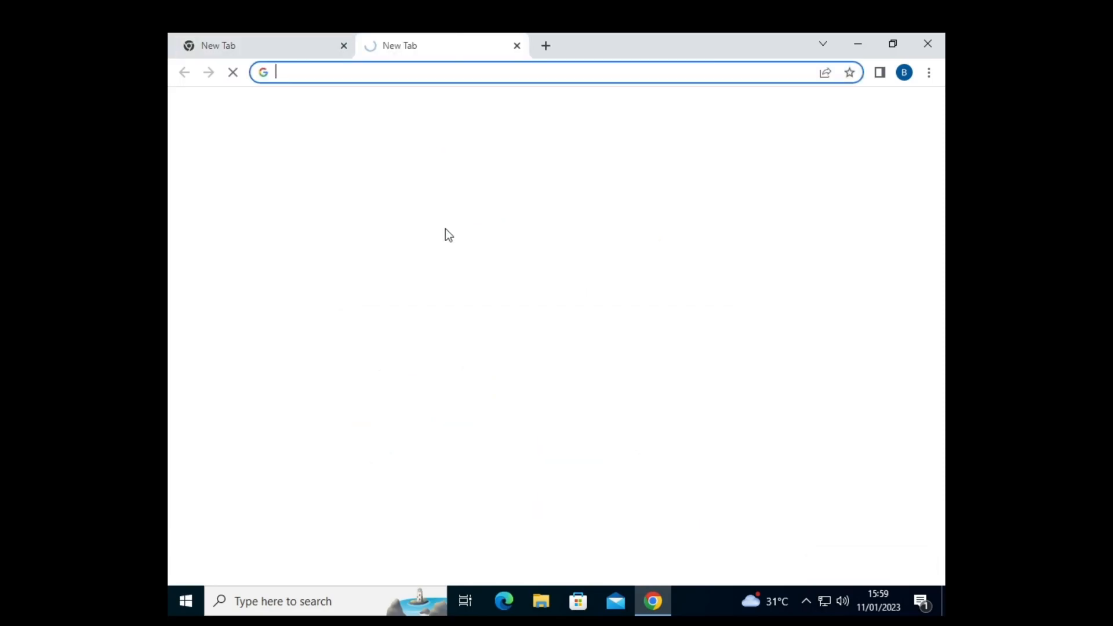
pyautogui.write('google.com')
pyautogui.press('Return')
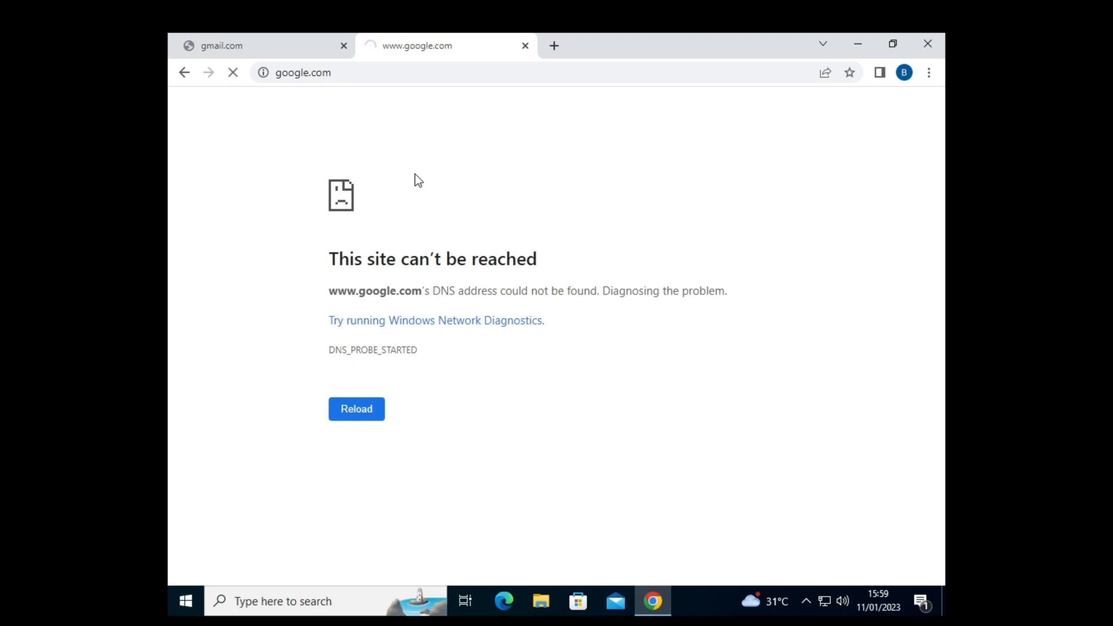
pyautogui.click(245, 41)
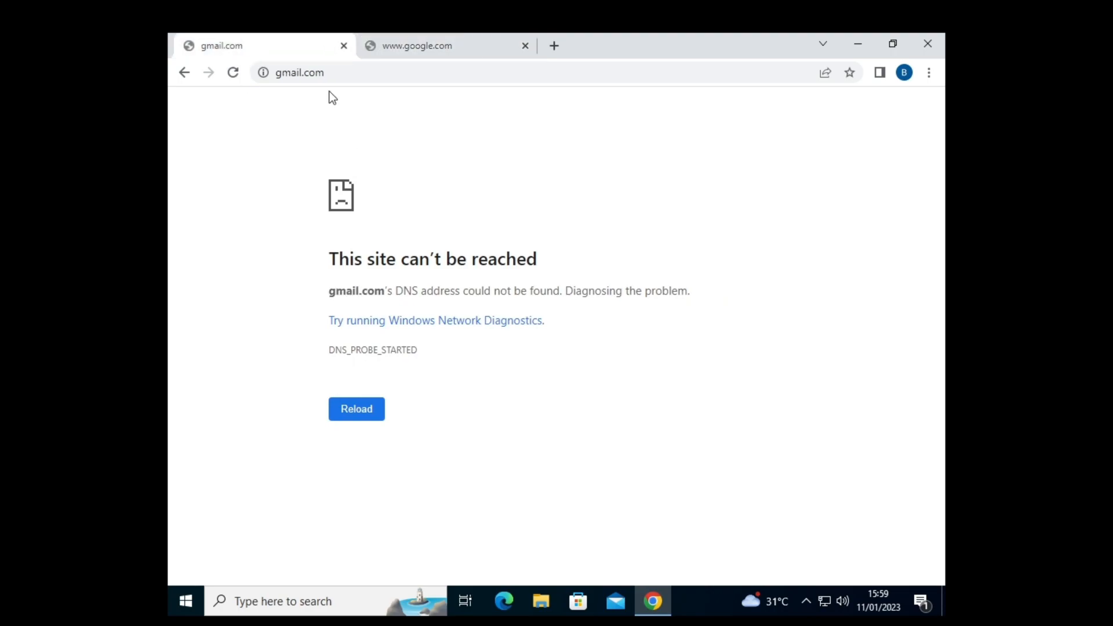
pyautogui.press('F5')
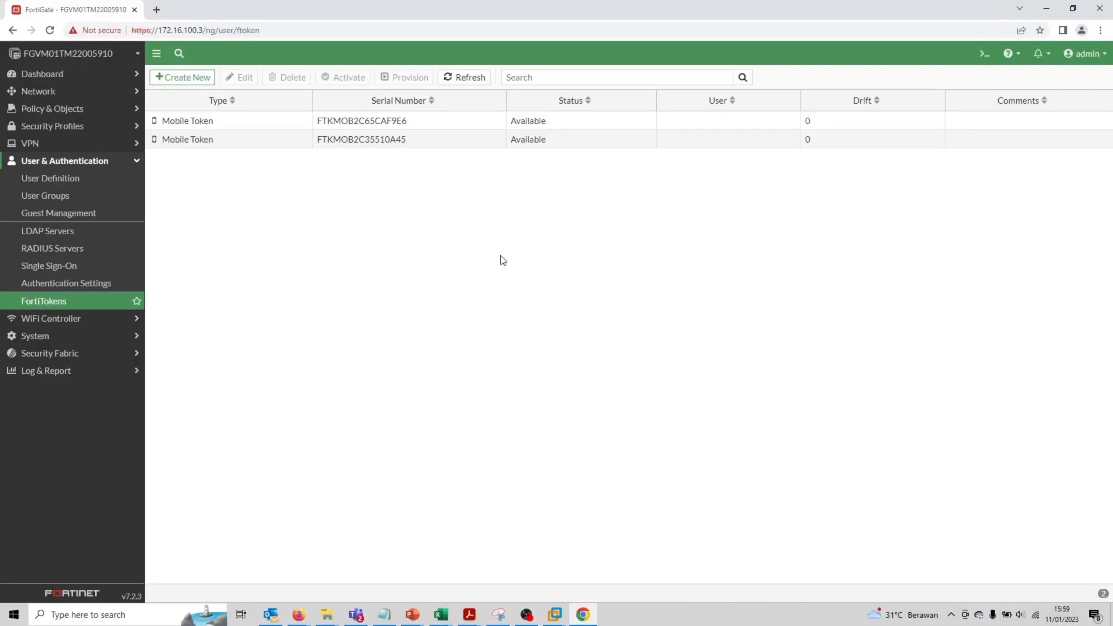
# - Start a new firewall policy named 'LAN to WAN'
pyautogui.click(103, 110)
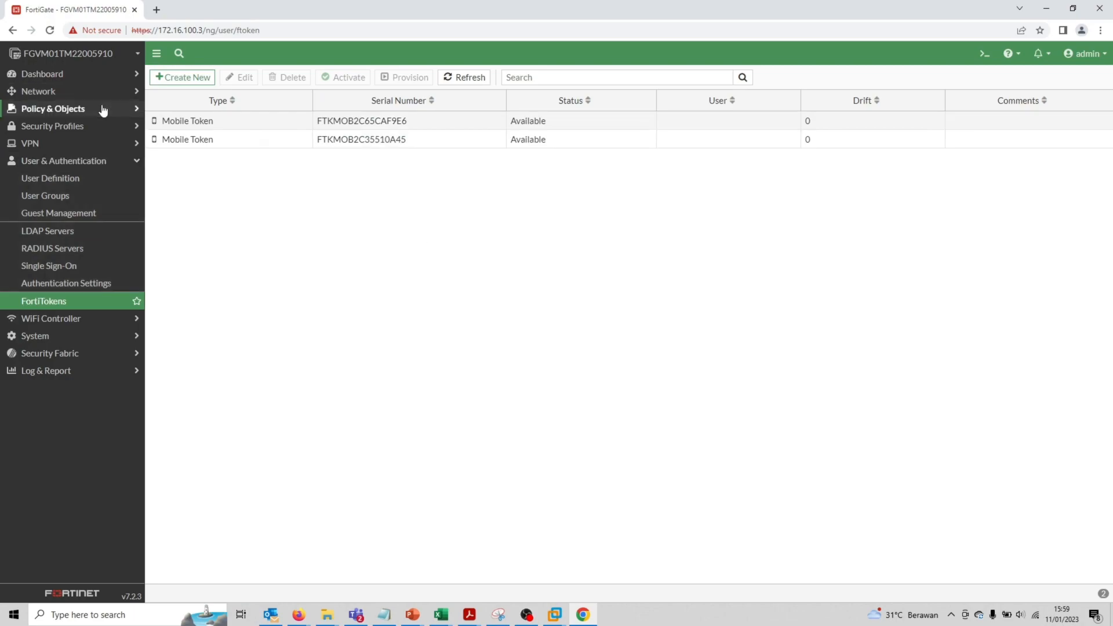
pyautogui.click(102, 126)
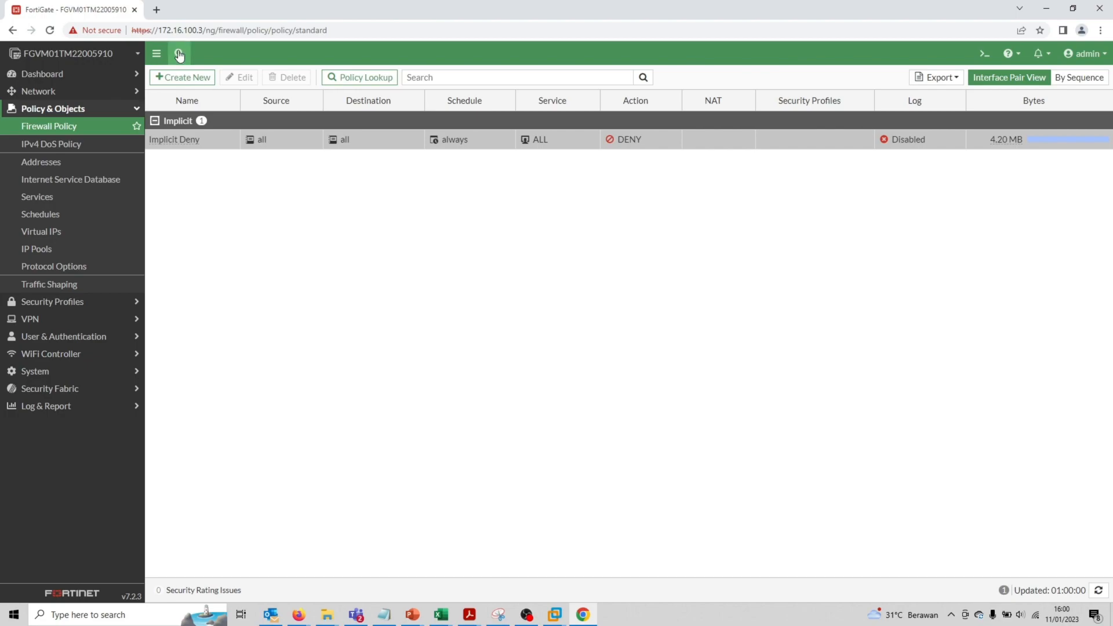
pyautogui.click(182, 77)
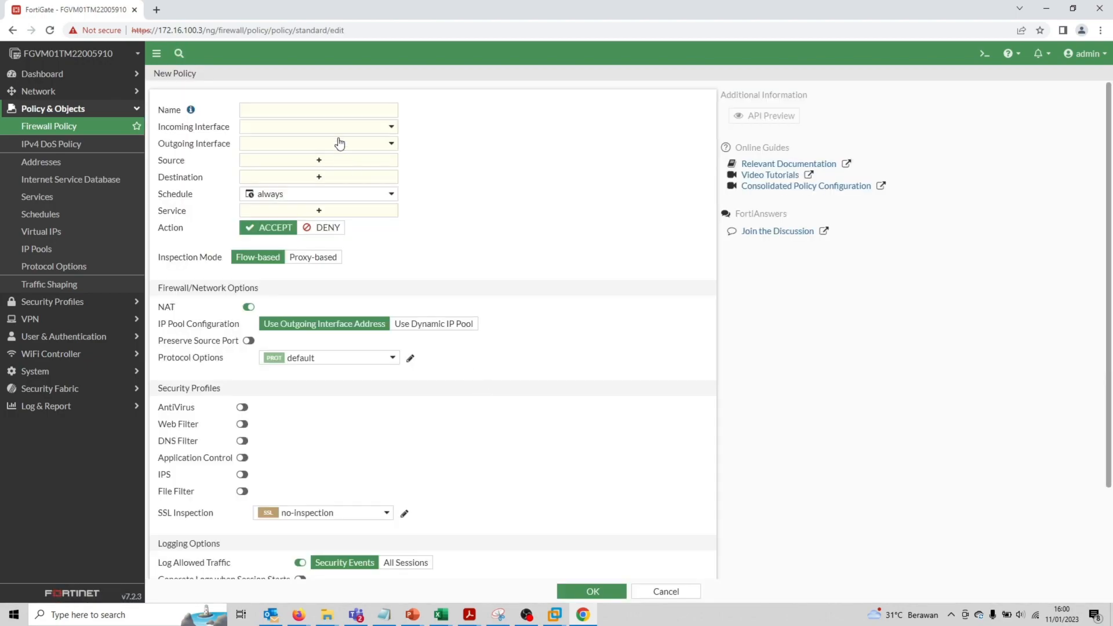
pyautogui.click(348, 111)
pyautogui.press('capslock')
pyautogui.write('LAN')
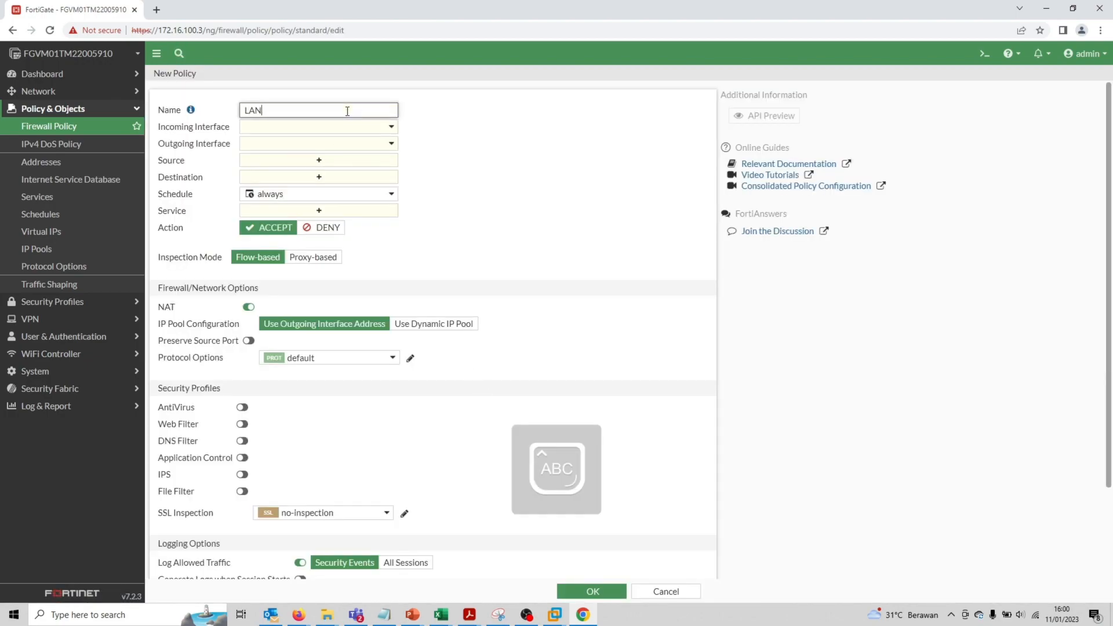
pyautogui.press('capslock')
pyautogui.write('to')
pyautogui.press('capslock')
pyautogui.write('WAN')
# - Route LAN (port2) to WAN (port1) with all source/destination addresses and ALL services, then save
pyautogui.click(360, 129)
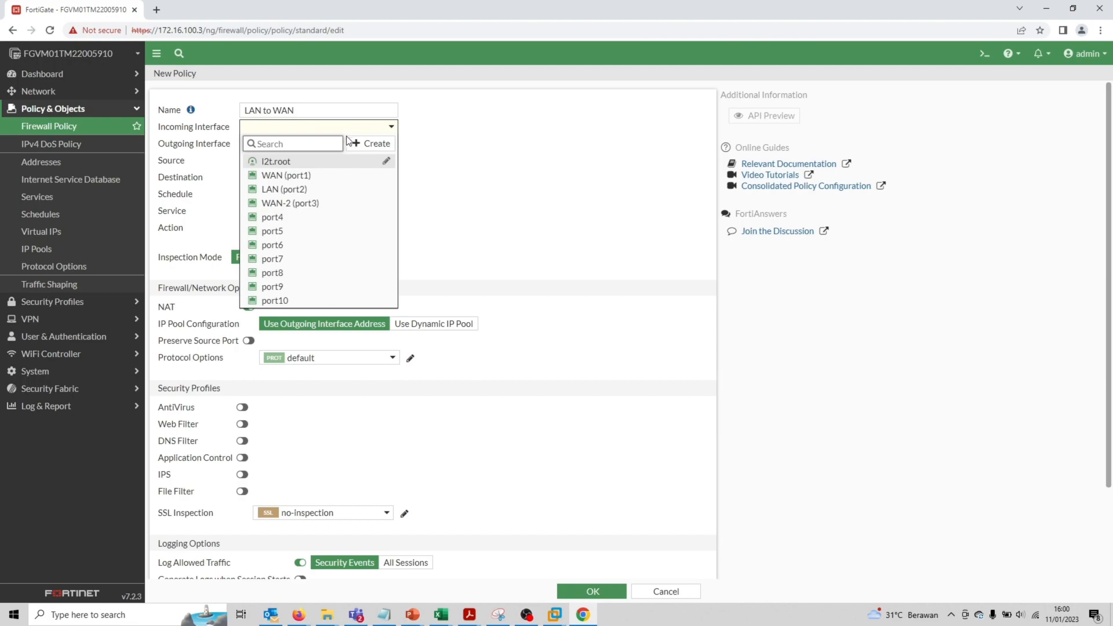
pyautogui.click(334, 195)
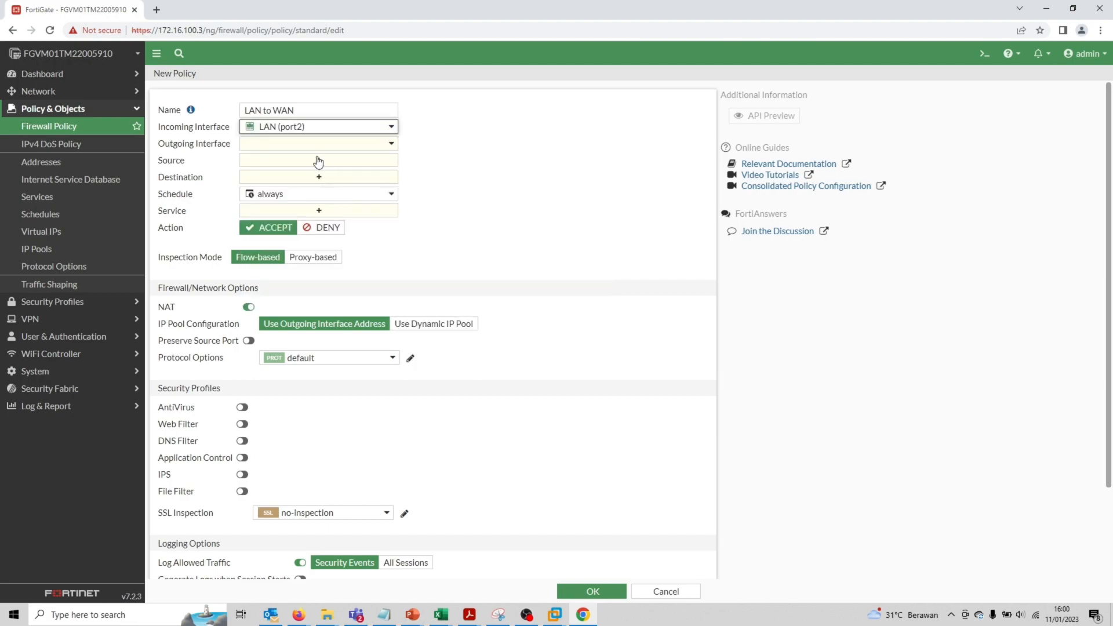
pyautogui.click(320, 152)
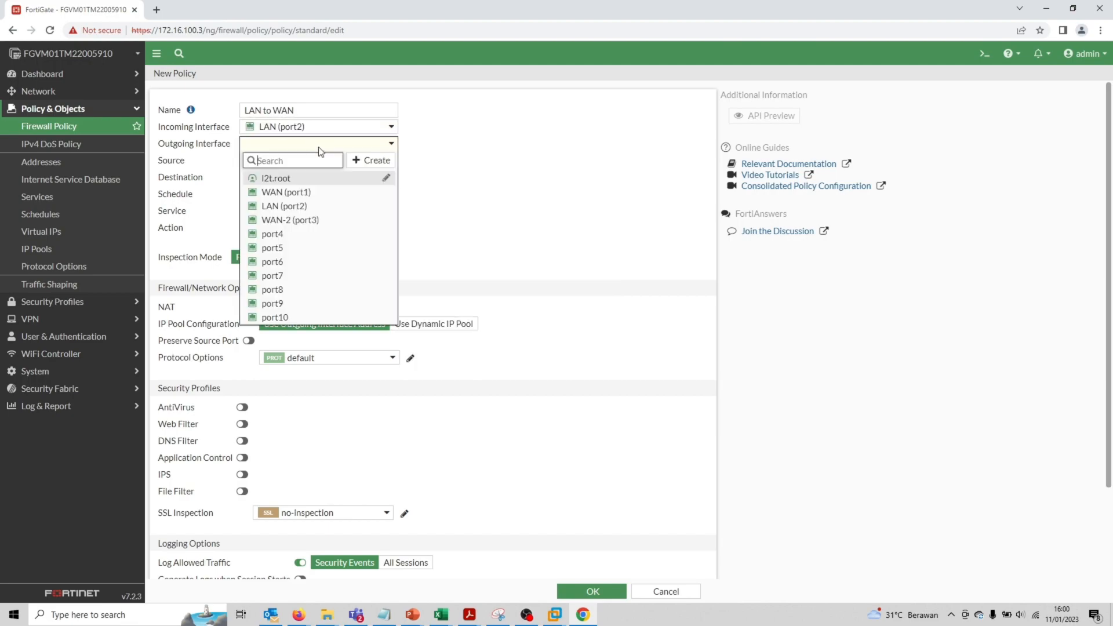
pyautogui.click(328, 194)
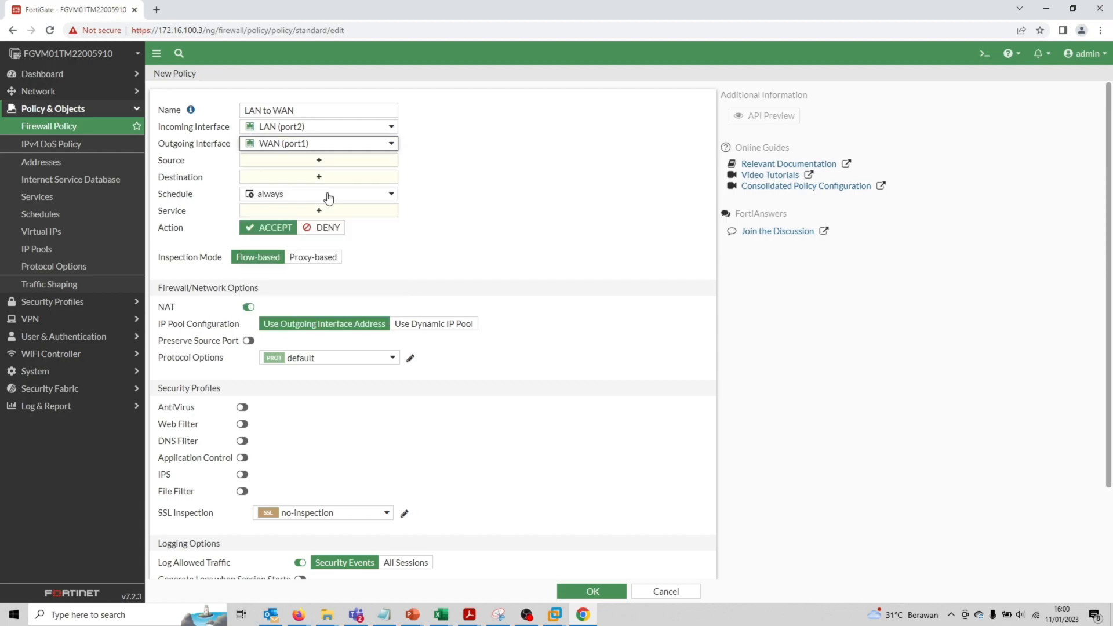
pyautogui.click(317, 162)
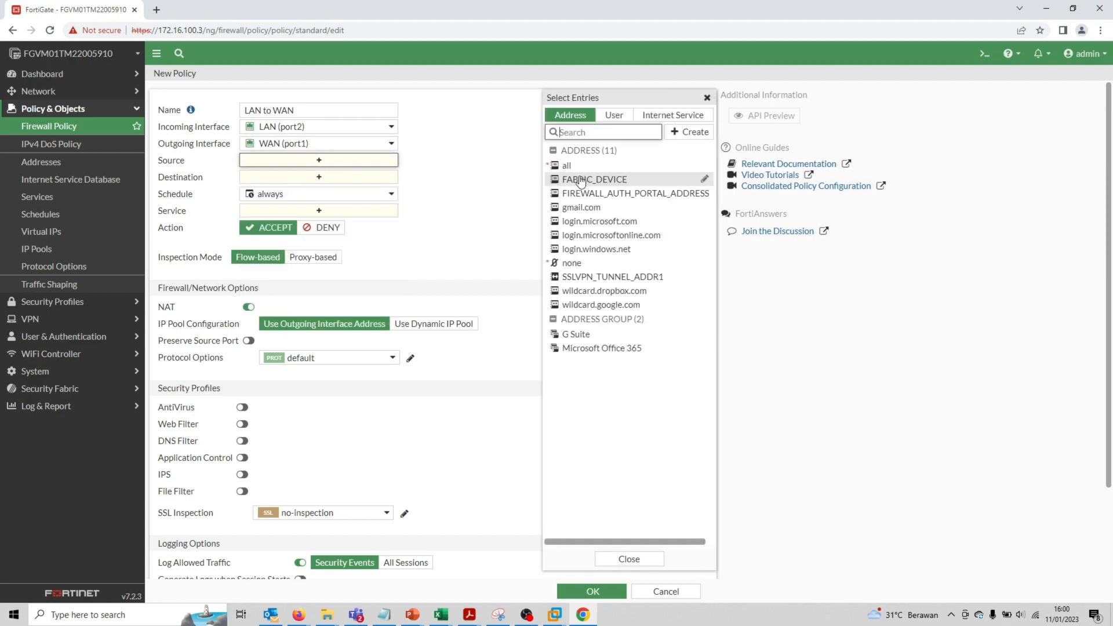
pyautogui.click(550, 167)
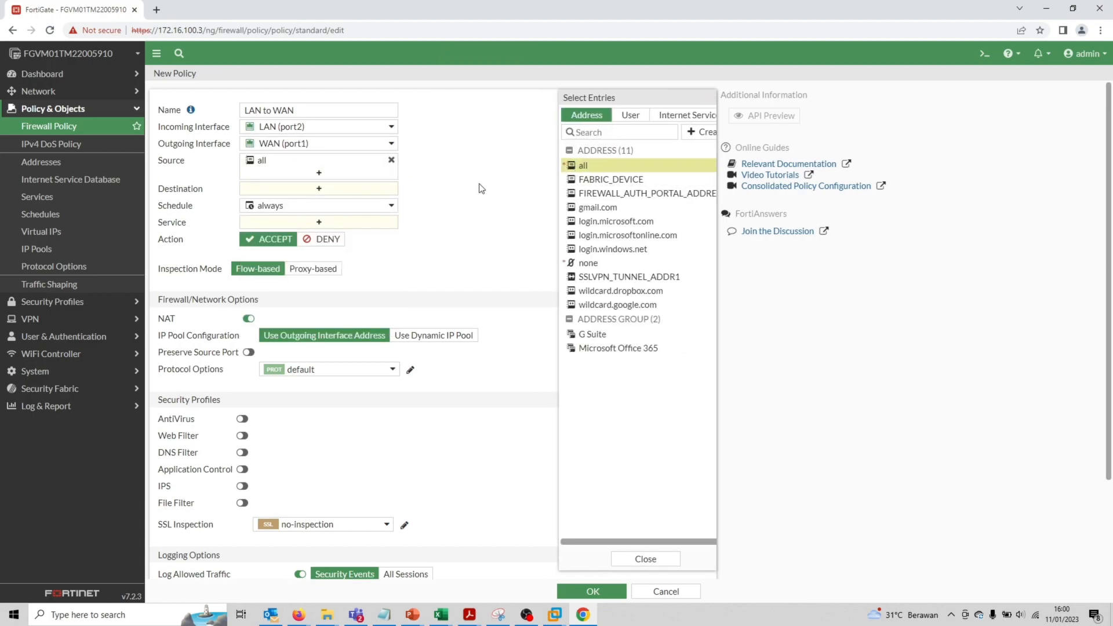
pyautogui.click(375, 191)
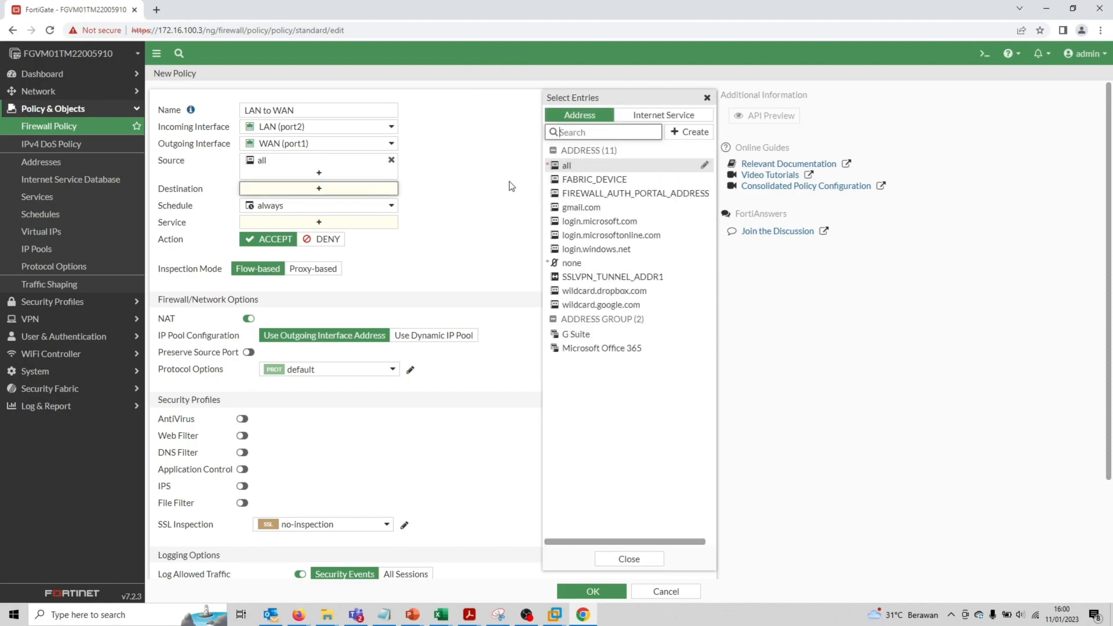
pyautogui.click(567, 166)
pyautogui.click(371, 234)
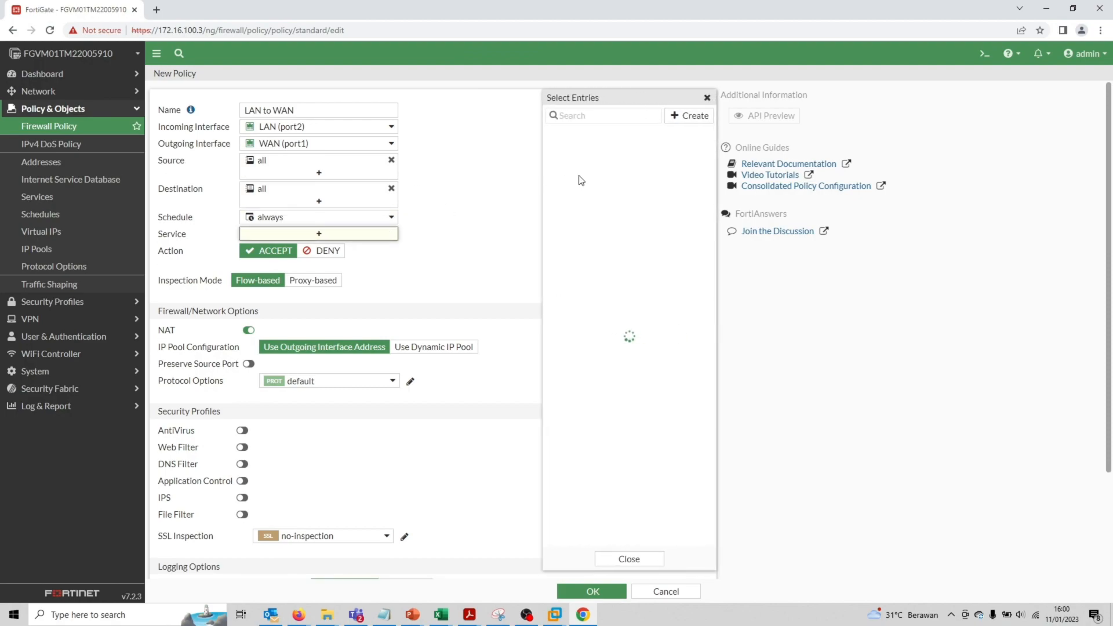
pyautogui.click(569, 162)
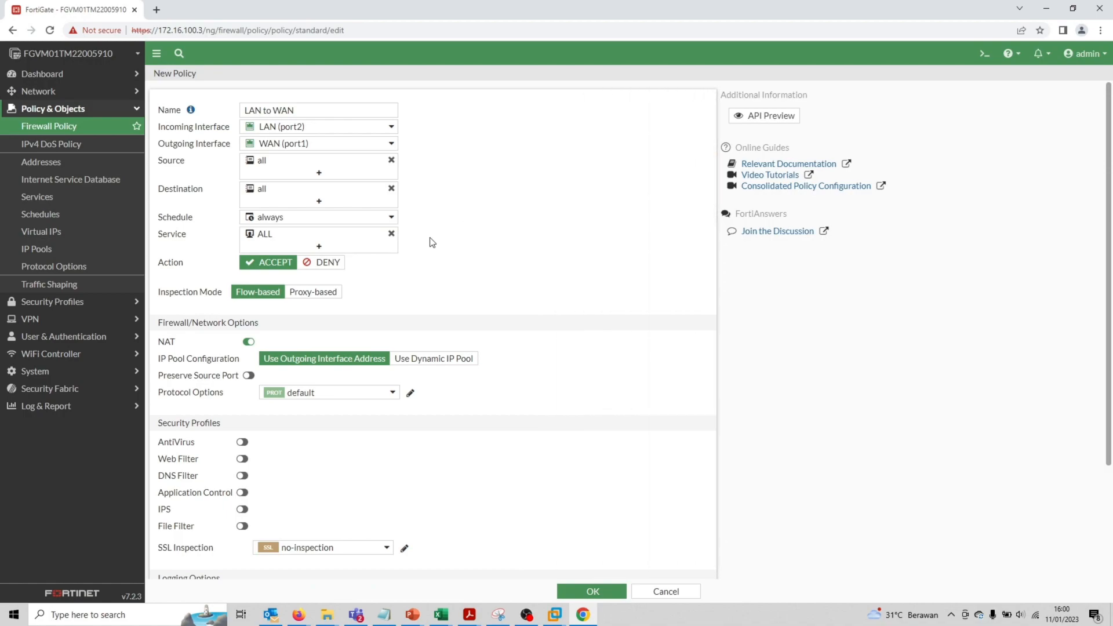
pyautogui.scroll(-3, 430, 243)
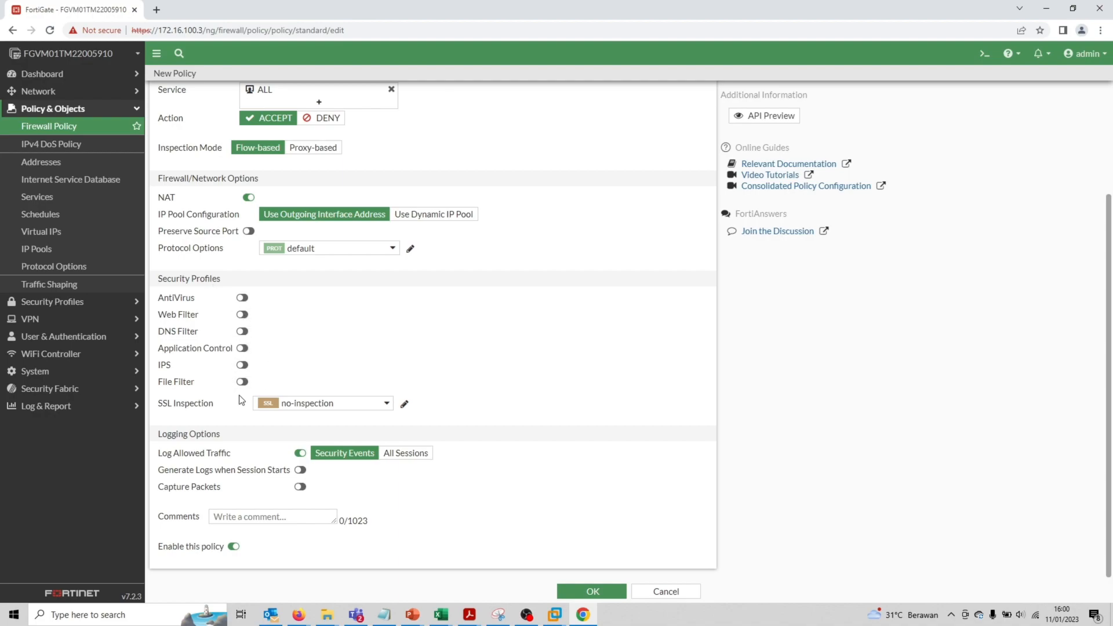
pyautogui.click(611, 590)
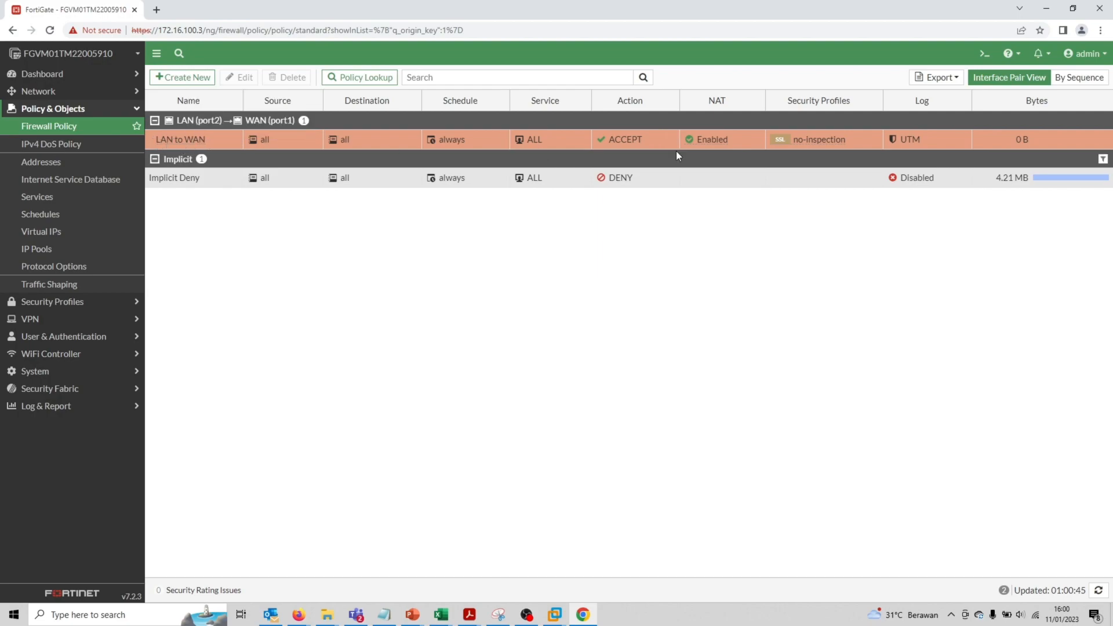
# - On the Windows 10 client, reload gmail.com and google.com so both now load, ending on Gmail
pyautogui.click(556, 614)
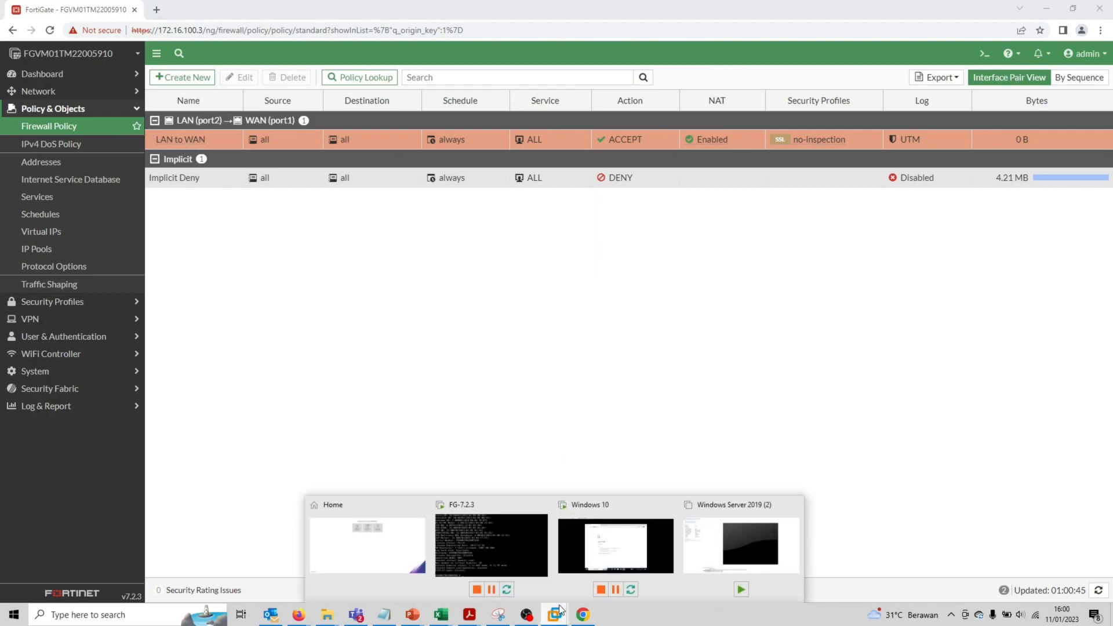
pyautogui.click(605, 514)
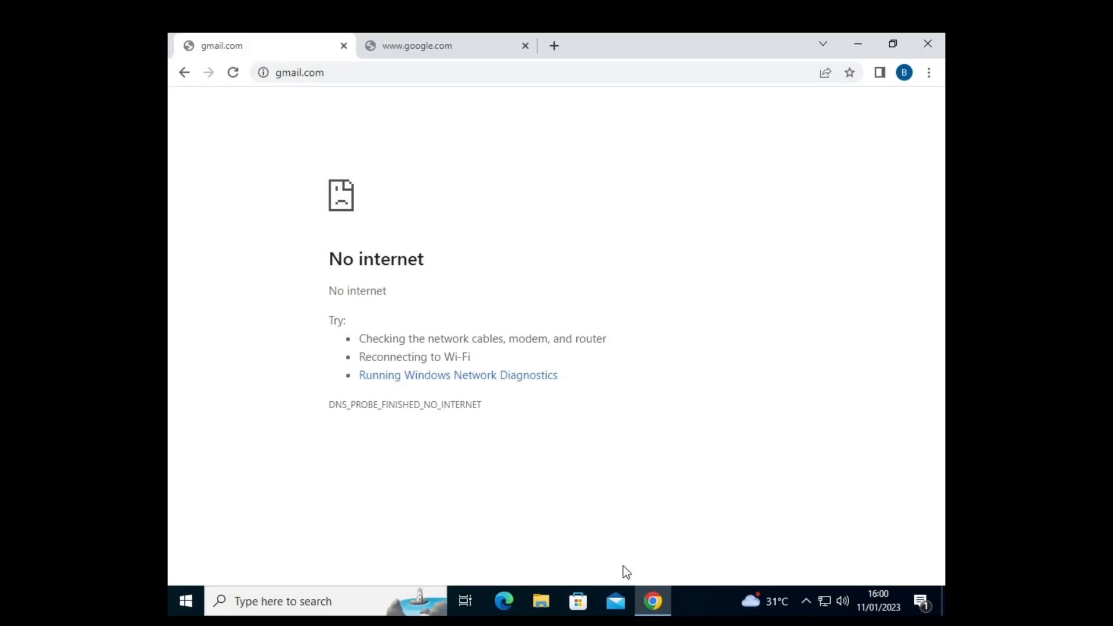
pyautogui.click(341, 71)
pyautogui.press('Return')
pyautogui.click(498, 51)
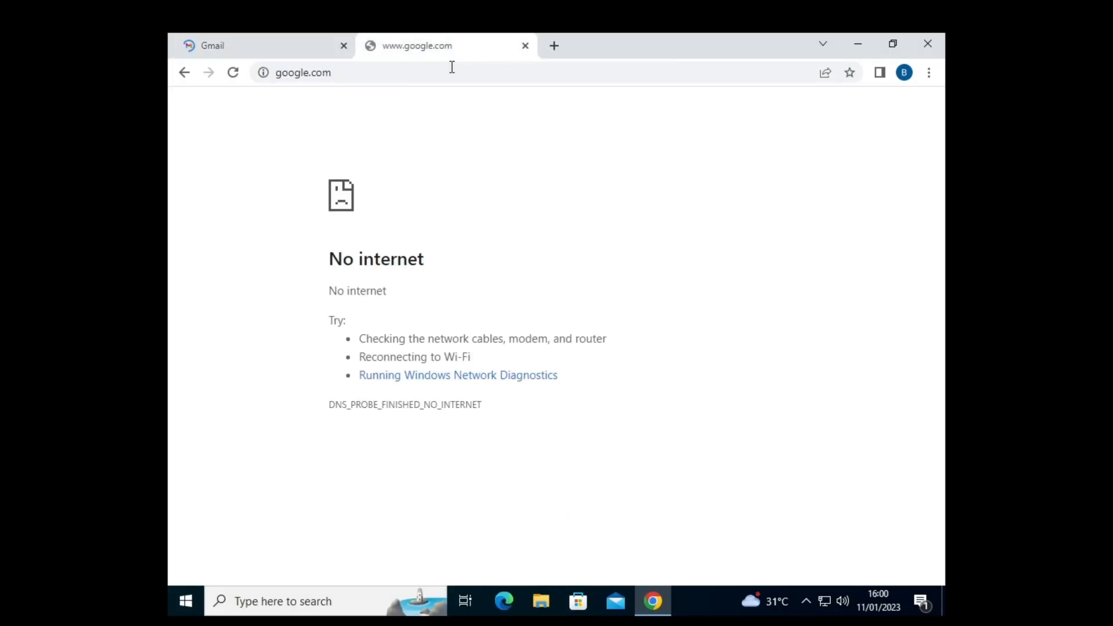
pyautogui.click(441, 72)
pyautogui.press('Return')
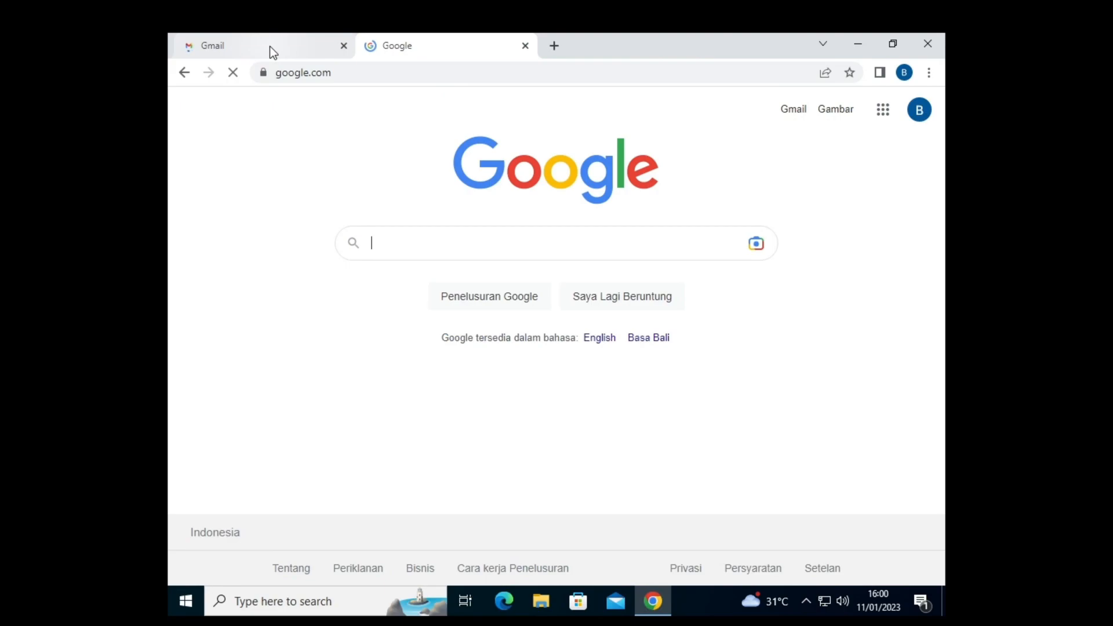
pyautogui.click(269, 47)
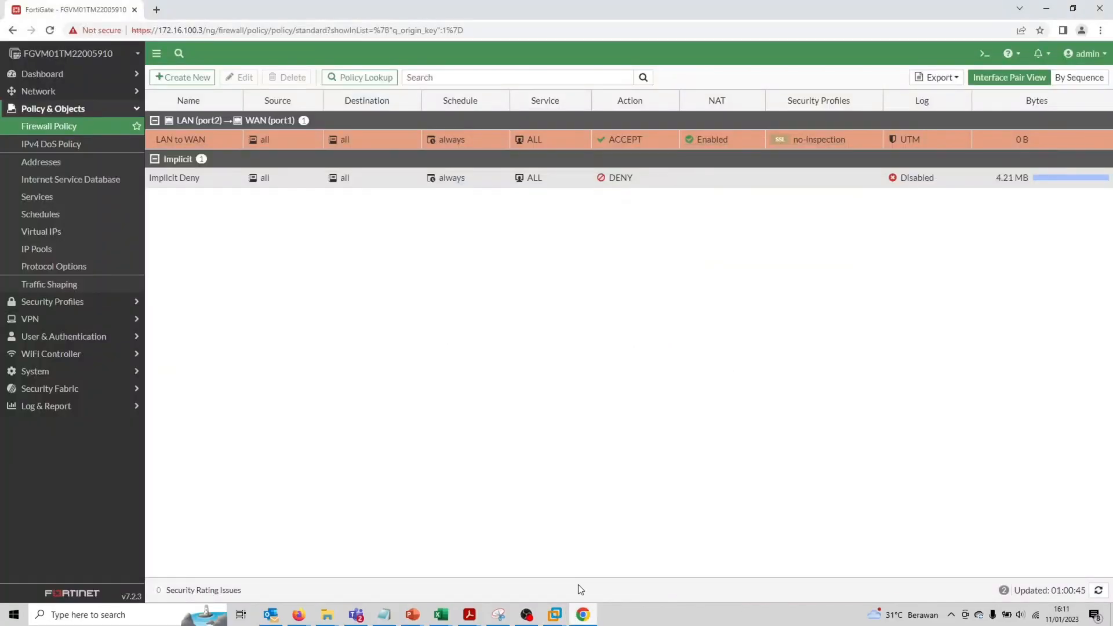
pyautogui.click(82, 336)
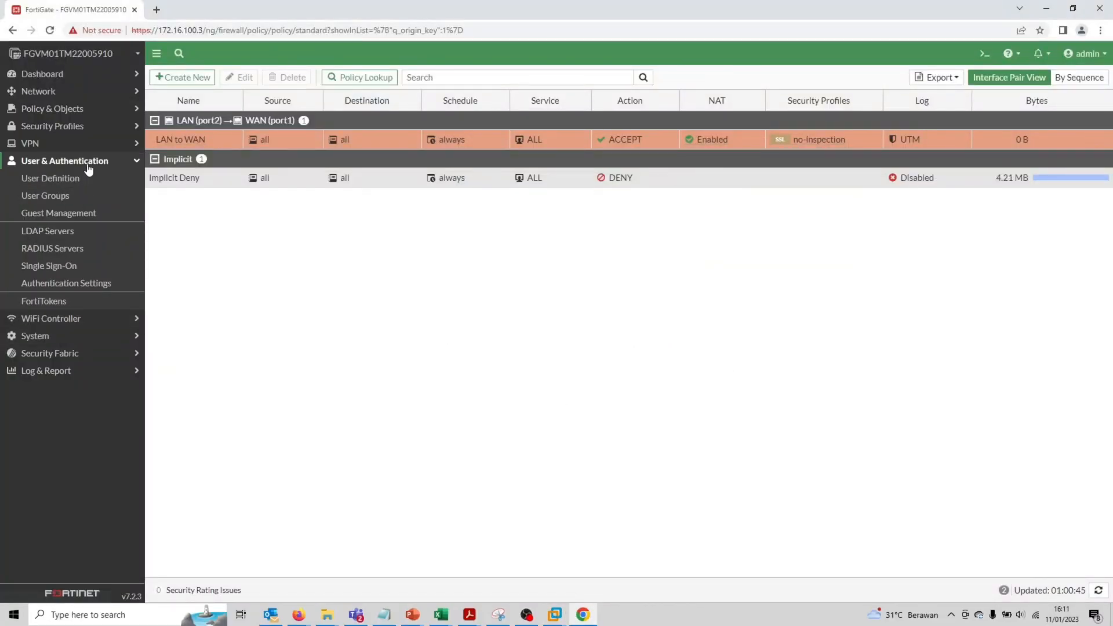
# - Give the first mobile FortiToken the comment 'user guest'
pyautogui.click(81, 300)
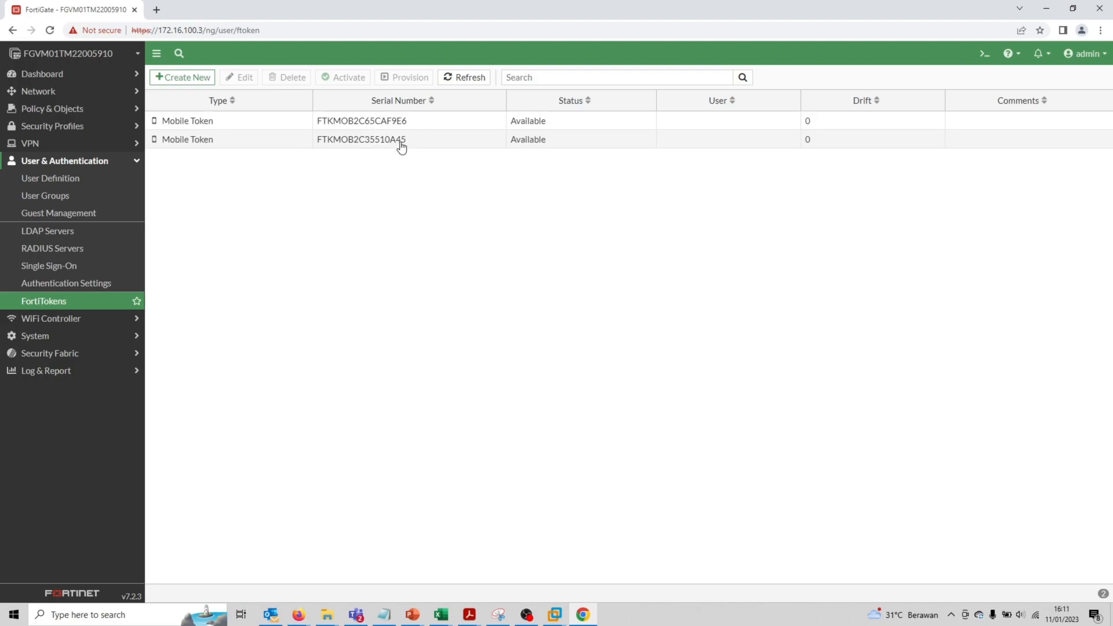
pyautogui.doubleClick(390, 124)
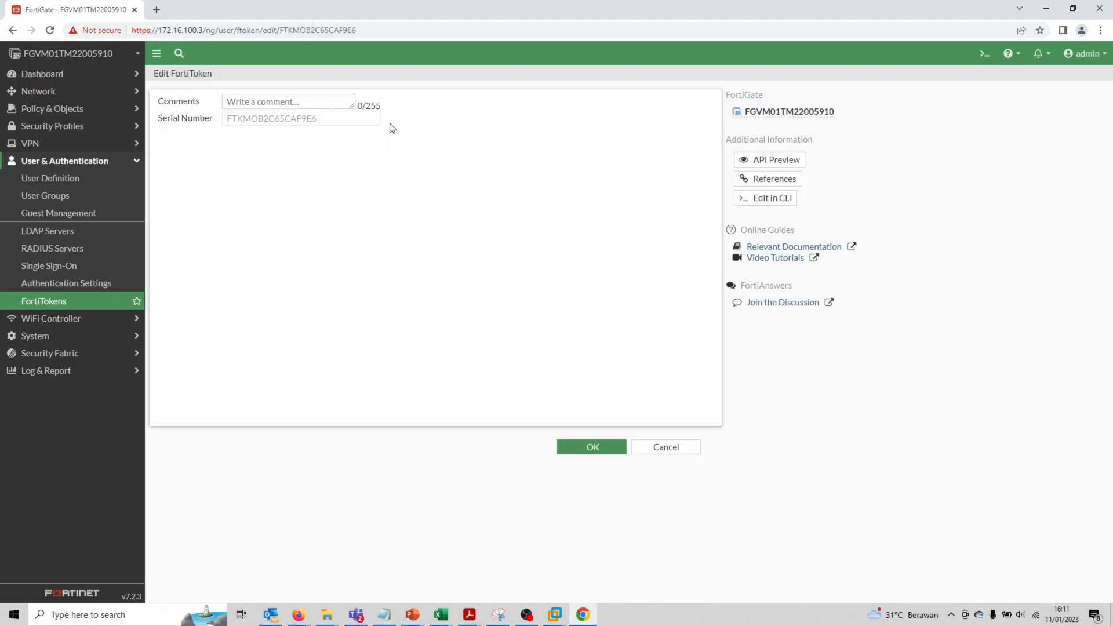
pyautogui.click(290, 103)
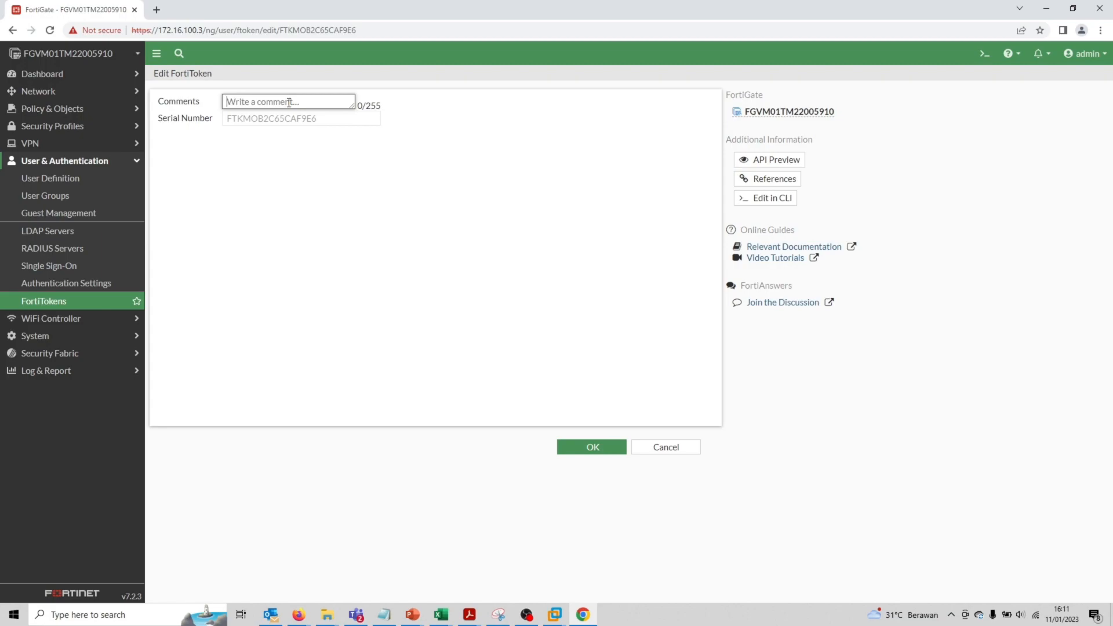
pyautogui.write('user guest')
pyautogui.click(595, 445)
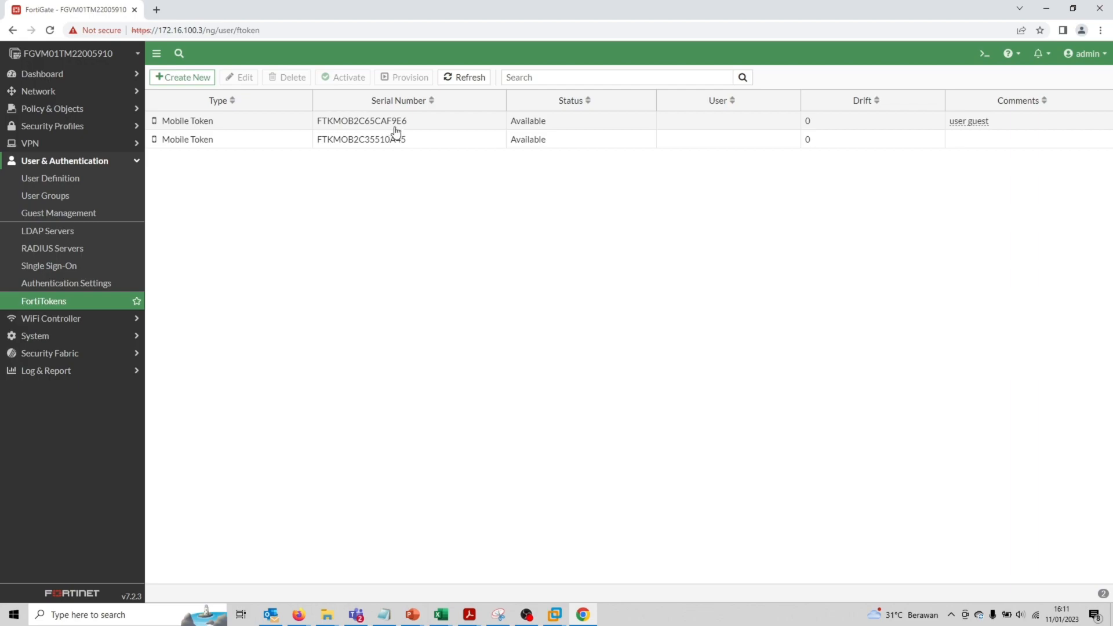
pyautogui.click(64, 178)
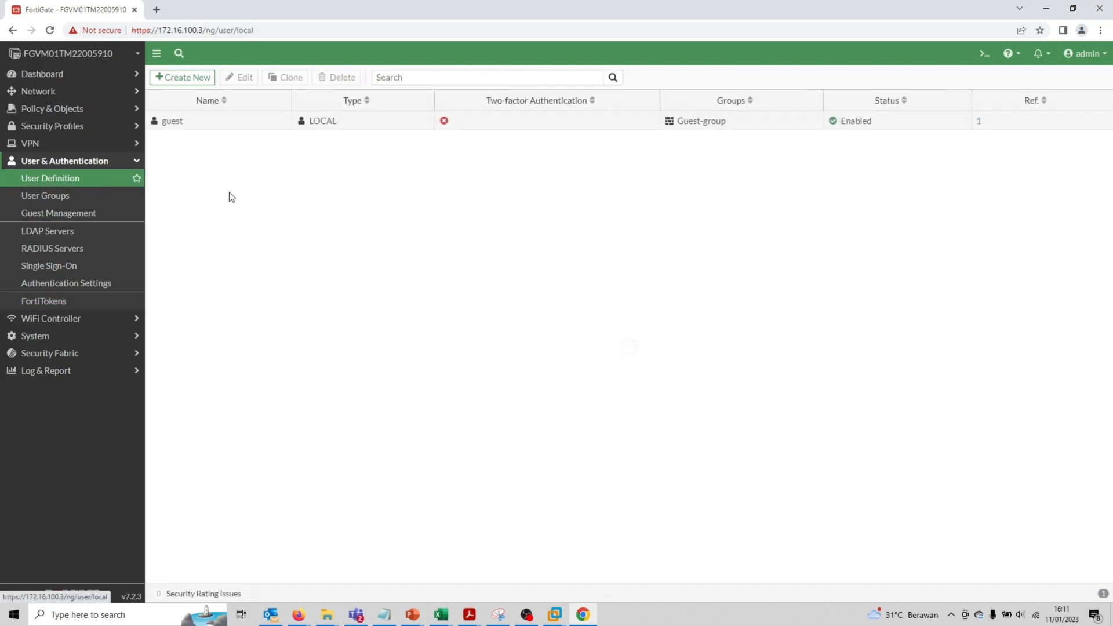
pyautogui.click(250, 134)
pyautogui.click(241, 79)
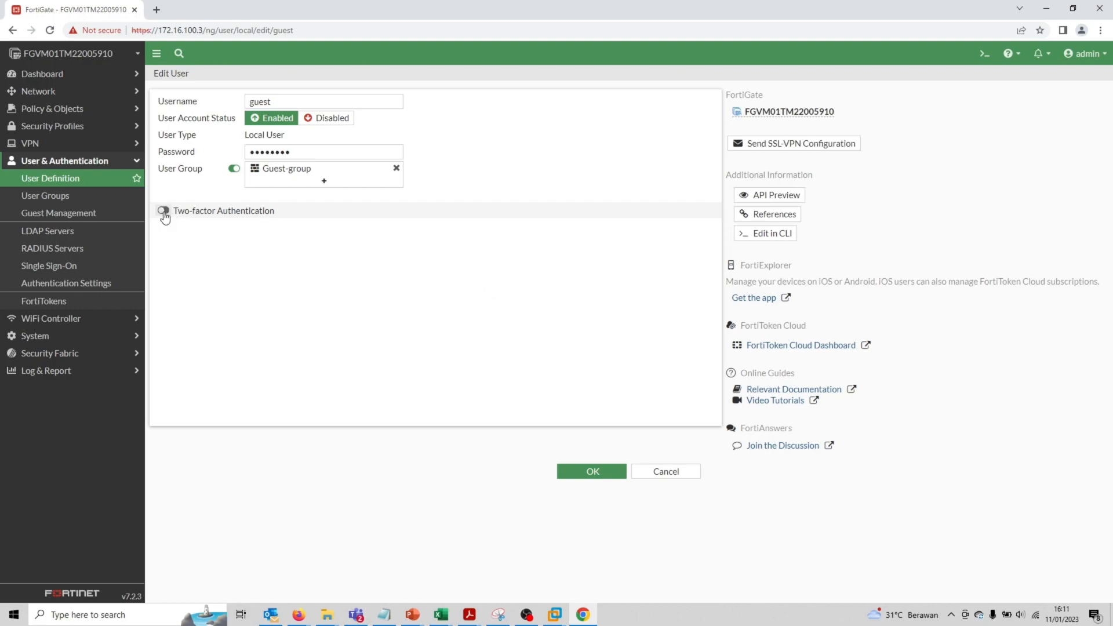
pyautogui.click(164, 212)
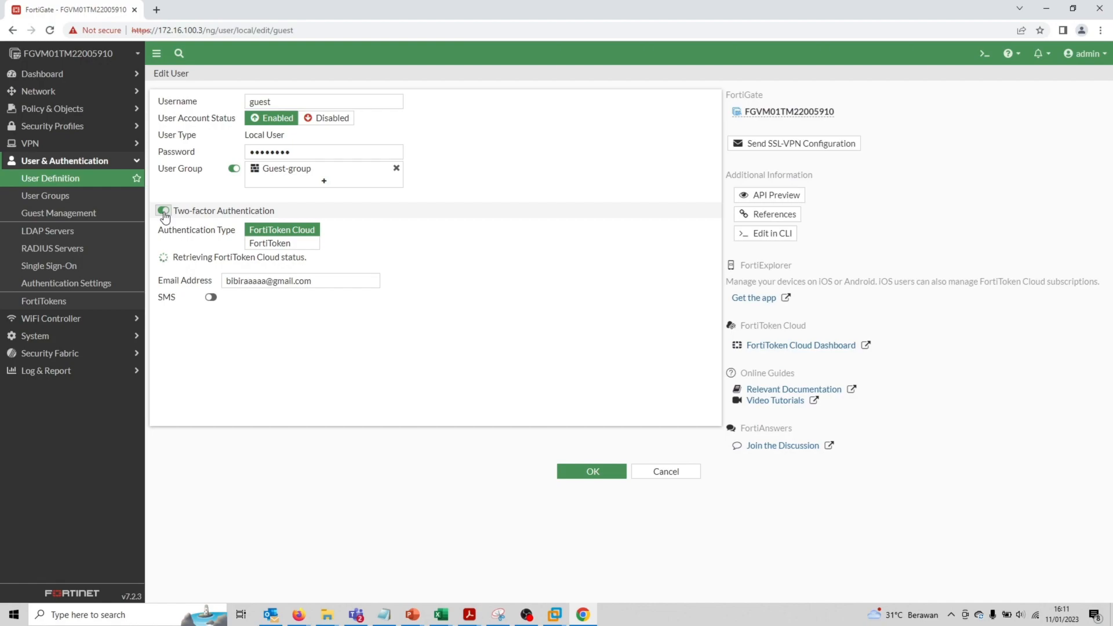
pyautogui.click(294, 244)
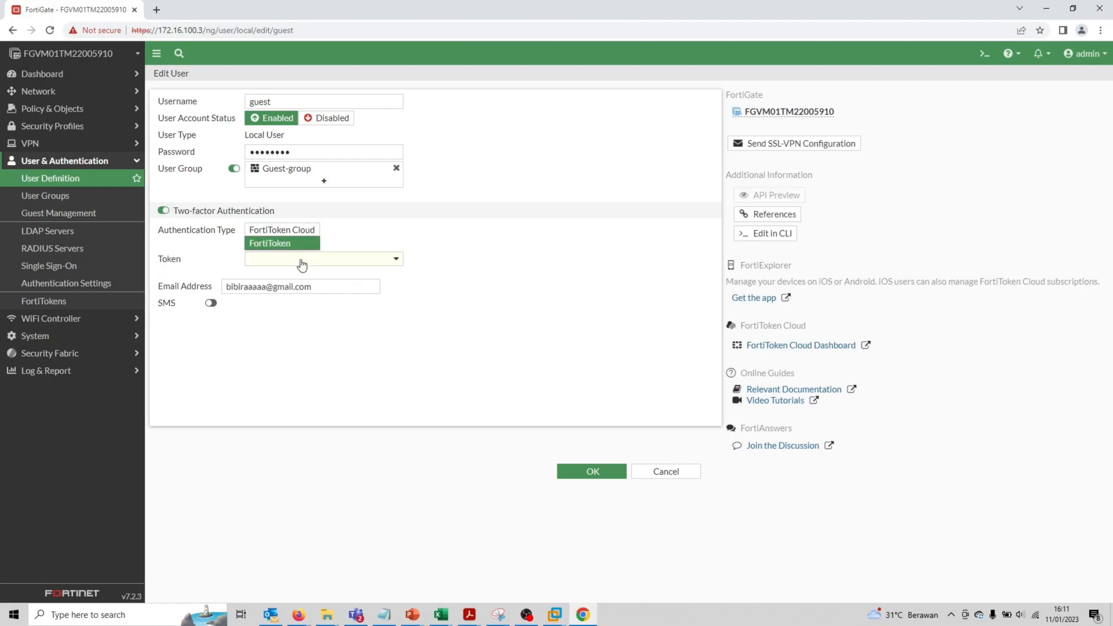
pyautogui.click(302, 265)
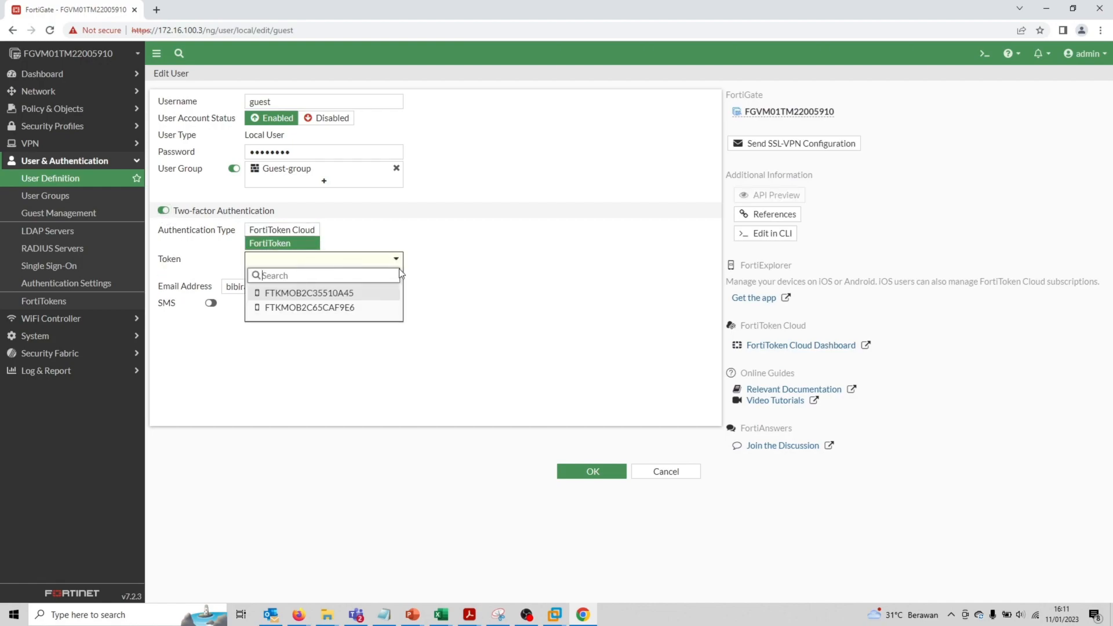
pyautogui.click(351, 308)
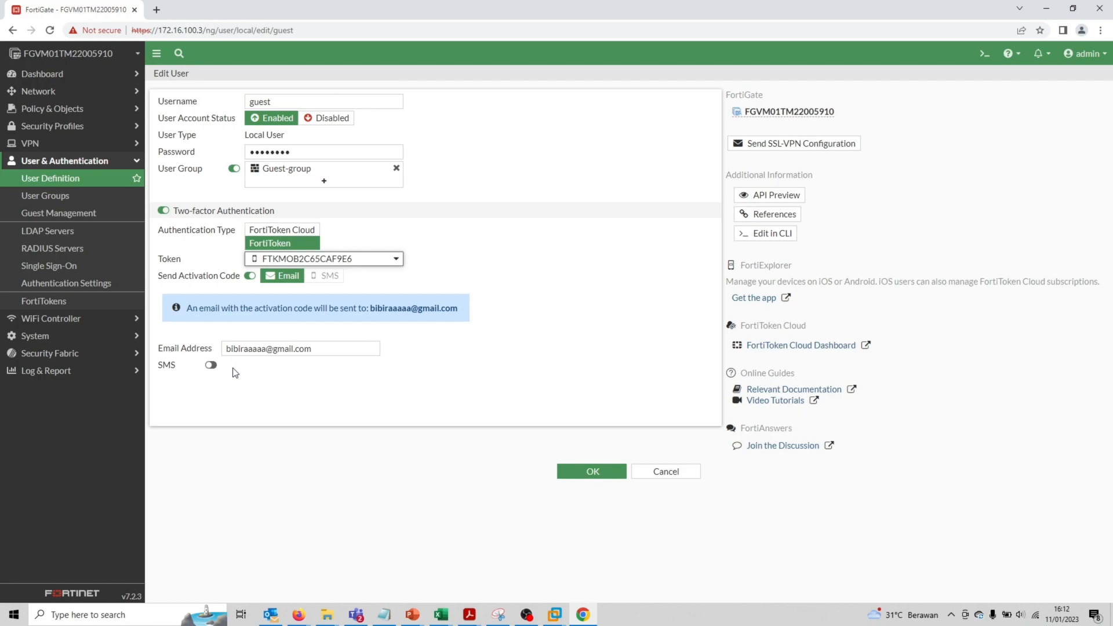
pyautogui.click(252, 277)
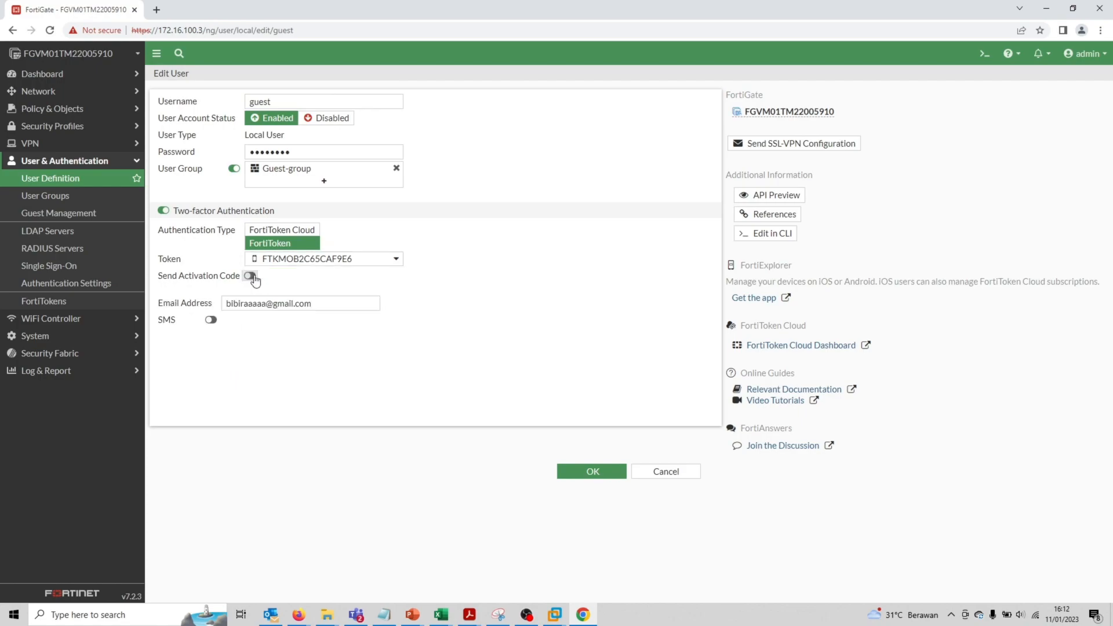
pyautogui.click(251, 276)
# - Leave SMS delivery off and save the guest user's settings
pyautogui.click(212, 365)
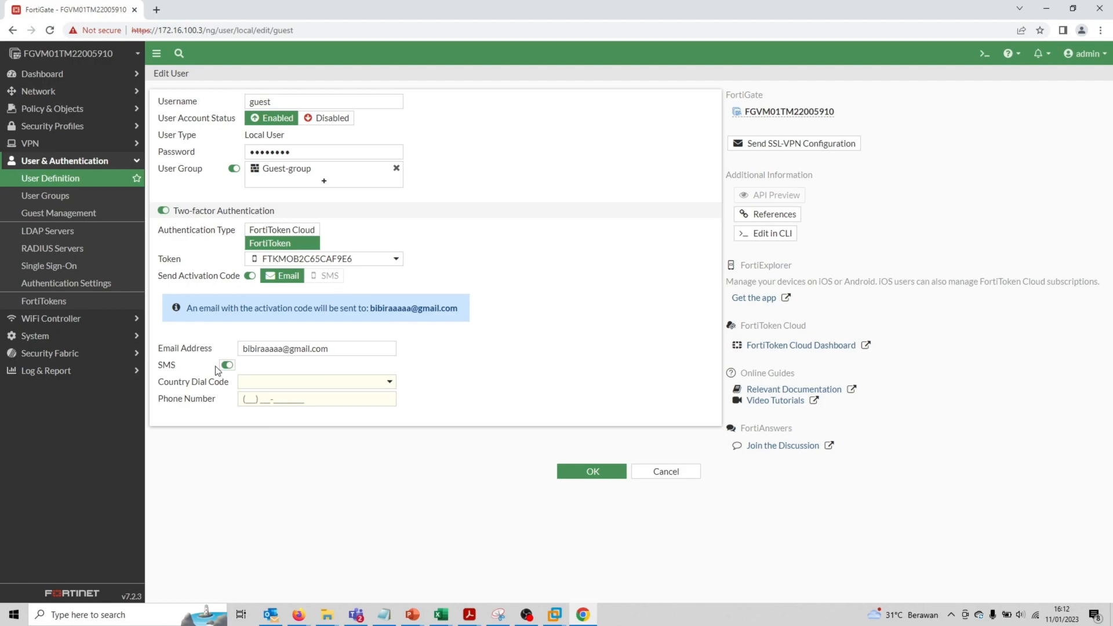
pyautogui.click(270, 385)
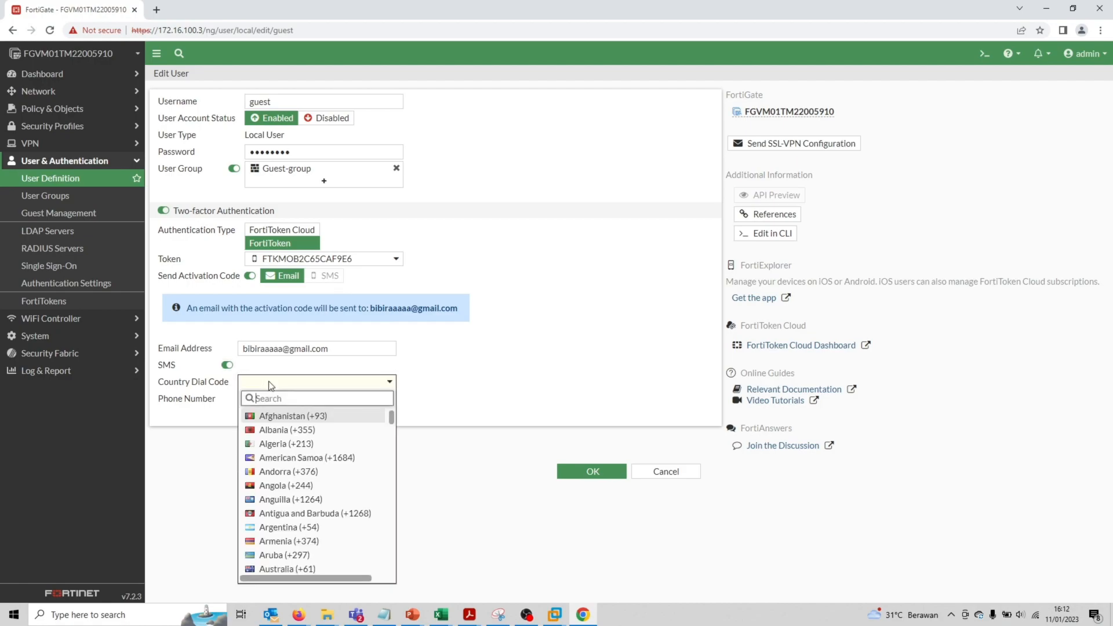
pyautogui.click(469, 374)
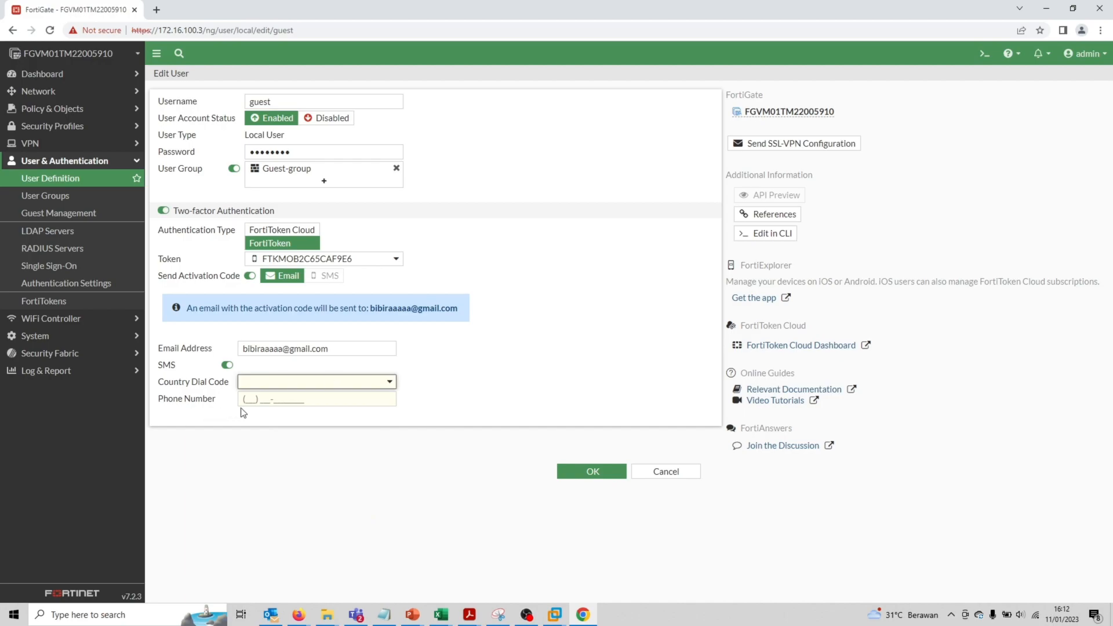
pyautogui.click(228, 366)
pyautogui.click(592, 472)
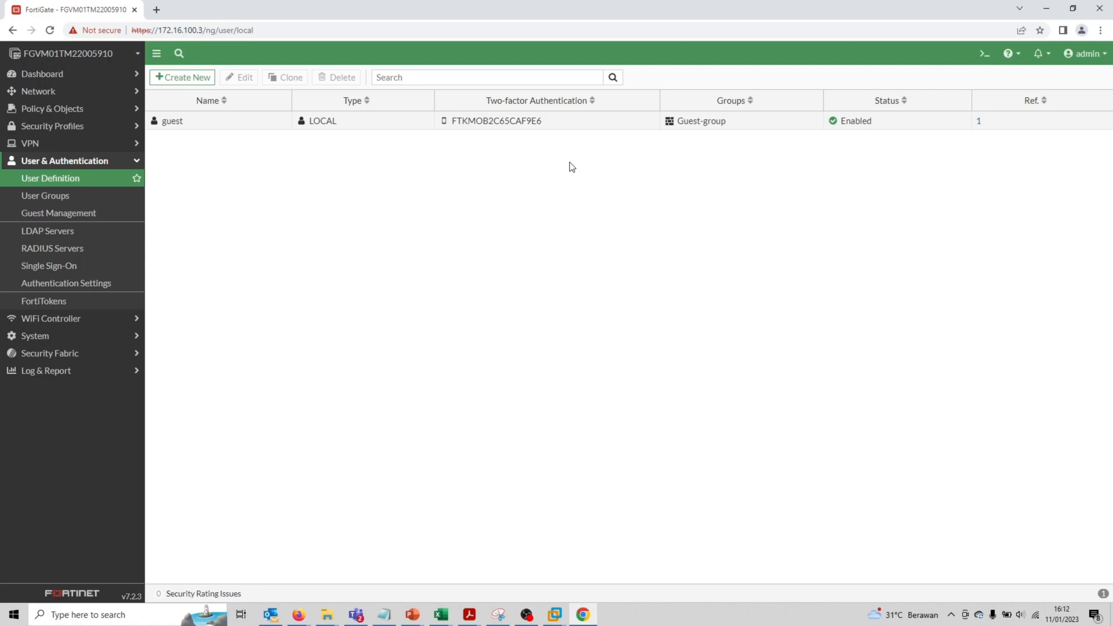
pyautogui.click(557, 614)
pyautogui.click(587, 547)
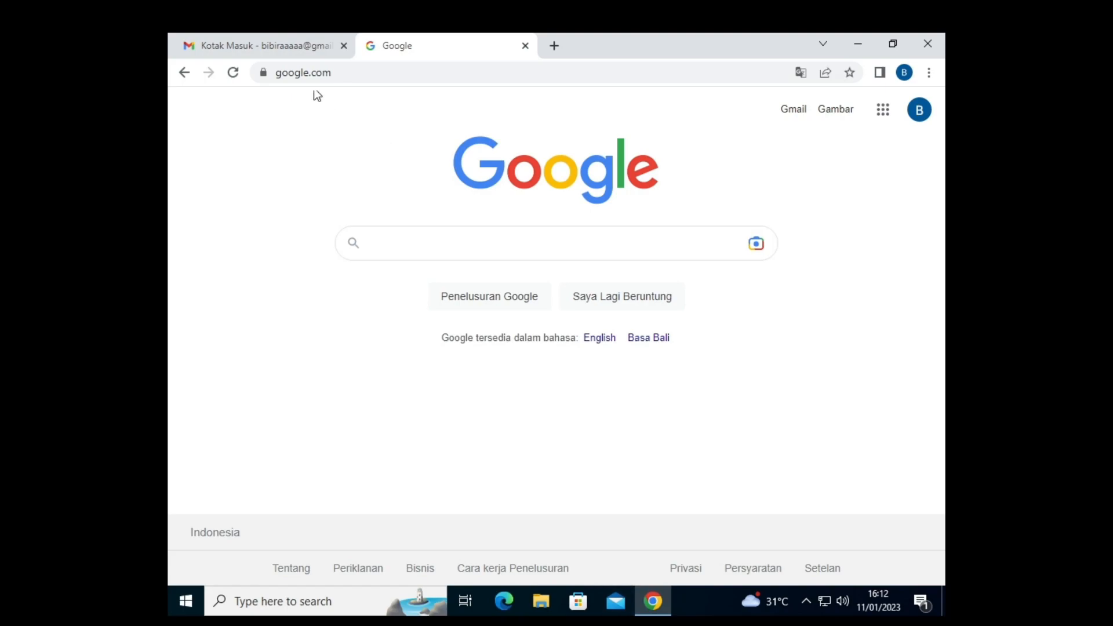
# - Reload Gmail on the Windows 10 client and open the Spam folder under More
pyautogui.click(291, 54)
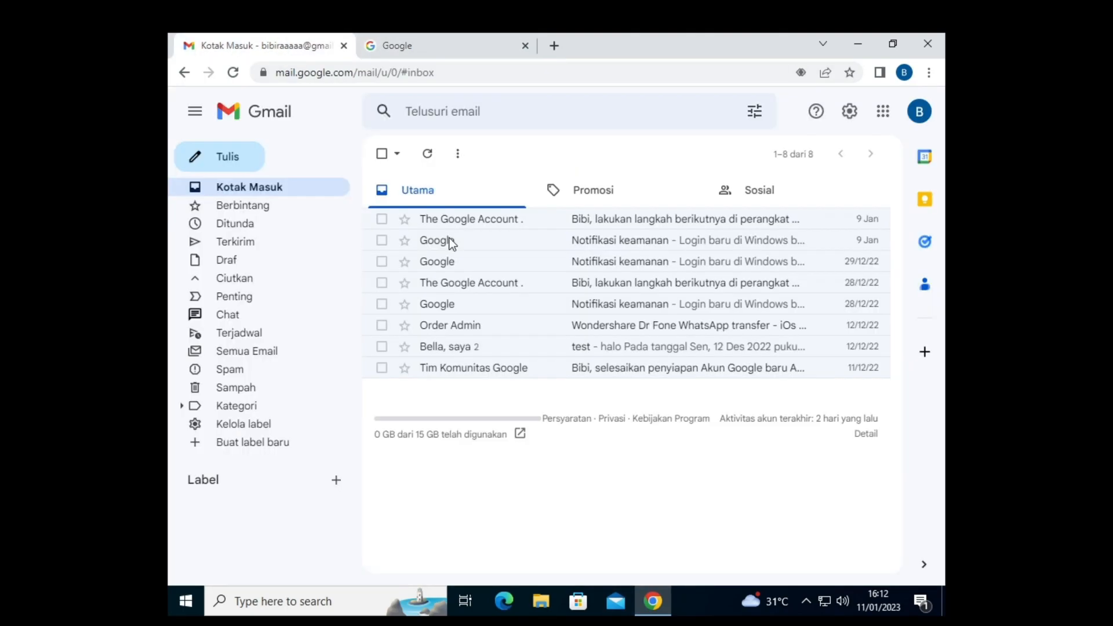
pyautogui.click(274, 192)
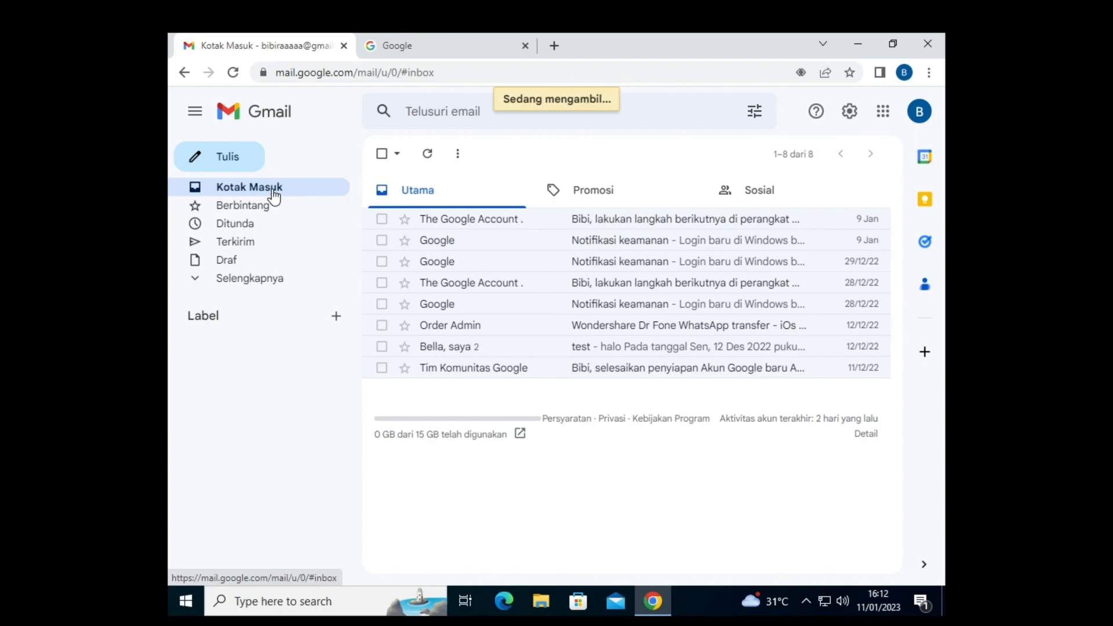
pyautogui.click(267, 281)
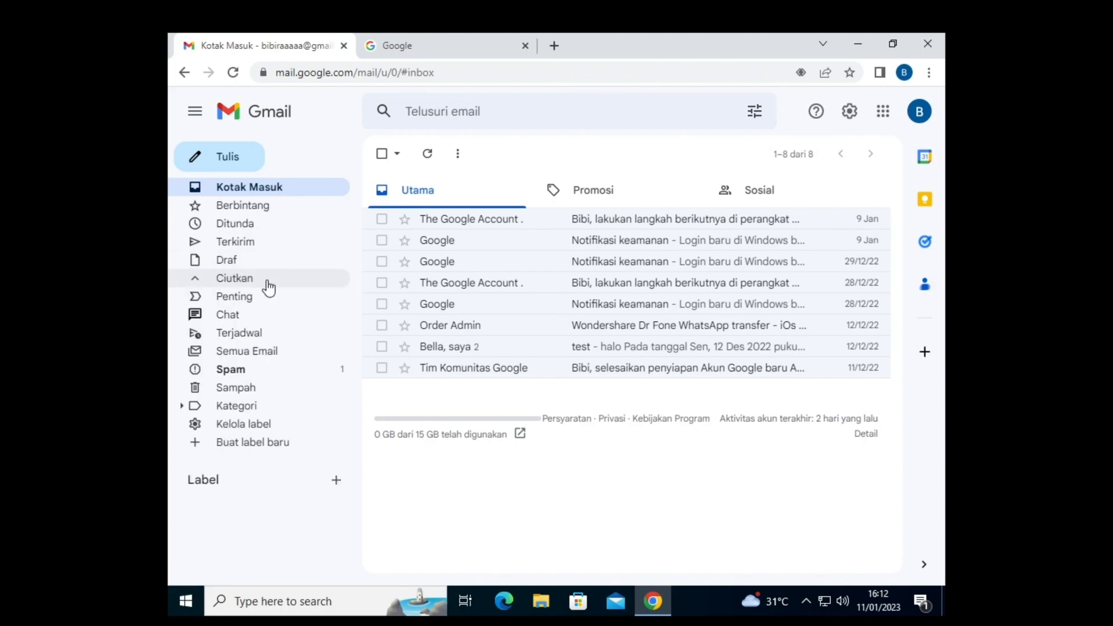
pyautogui.click(254, 371)
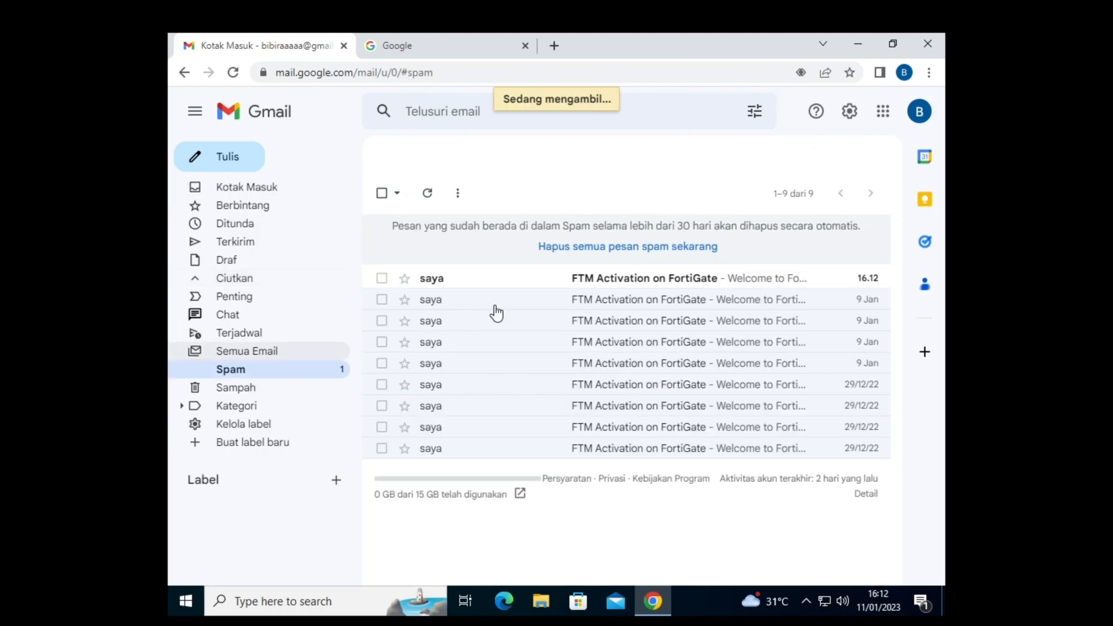
# - Open the 'FTM Activation on FortiGate' email and view its QR code attachment full size
pyautogui.click(560, 283)
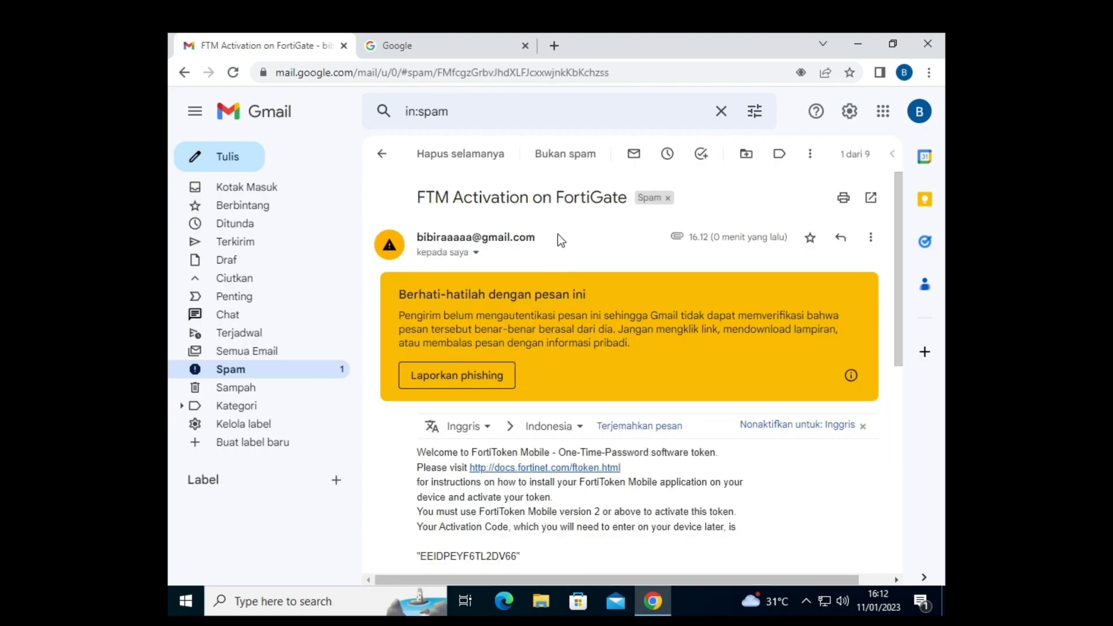
pyautogui.scroll(-5, 597, 353)
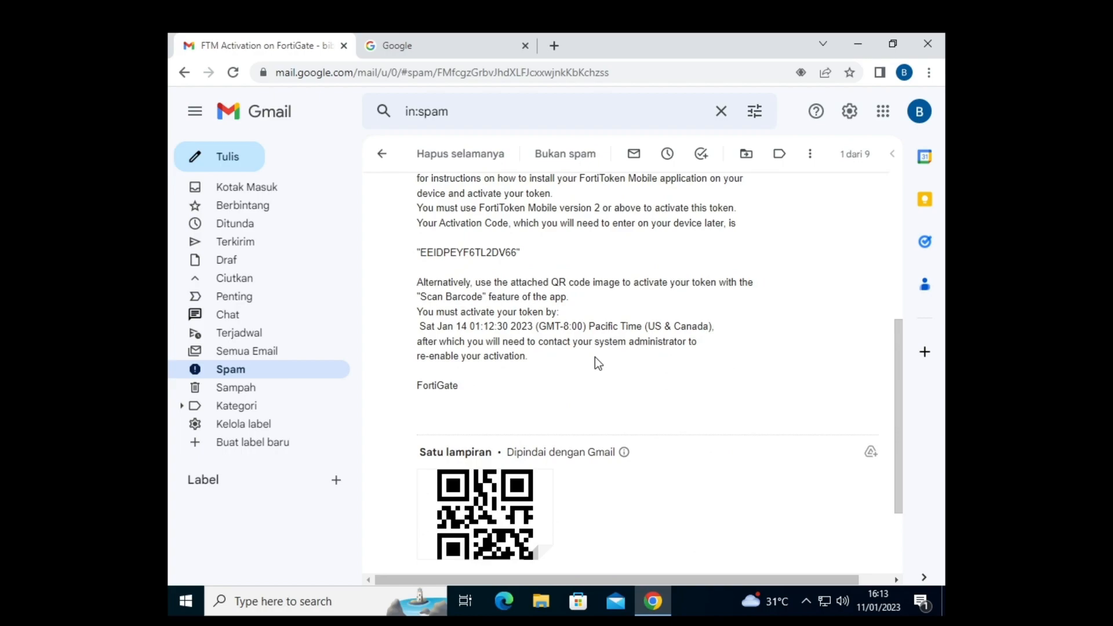
pyautogui.scroll(-2, 598, 363)
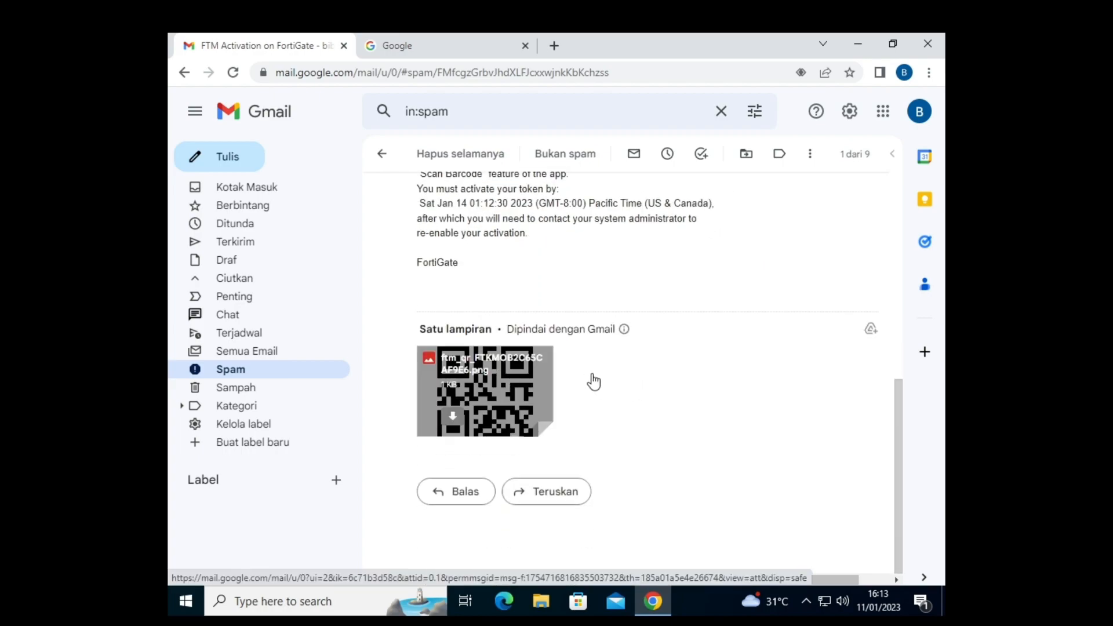
pyautogui.click(551, 374)
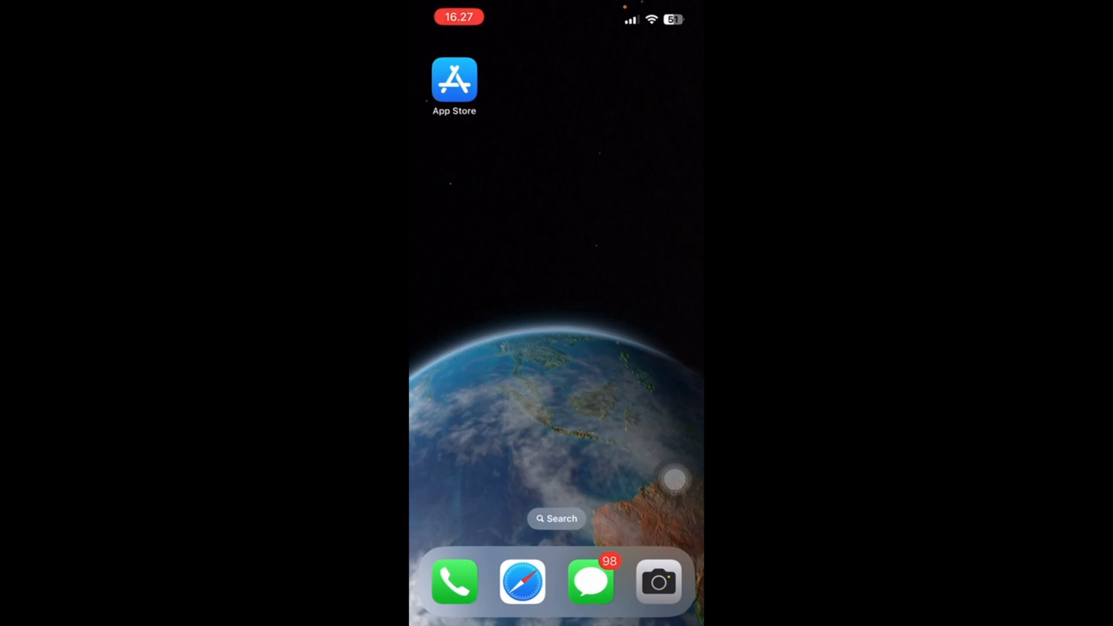
# - In the iPhone App Store, search for fortitoken and pick the 'fortitoken mobile' suggestion
pyautogui.click(454, 79)
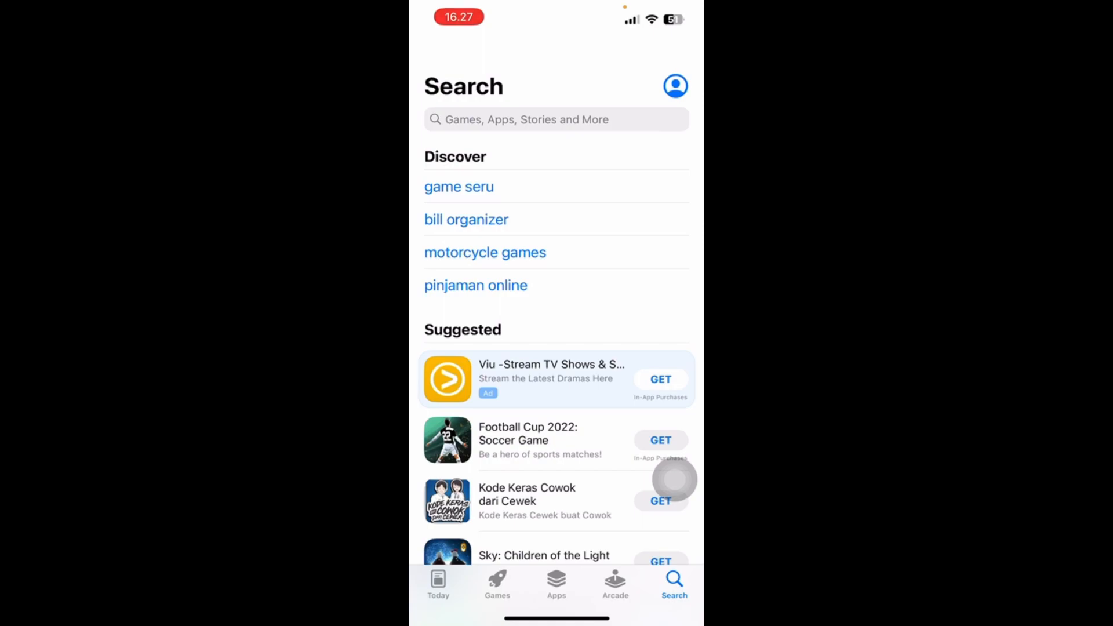
pyautogui.click(555, 120)
pyautogui.write('f')
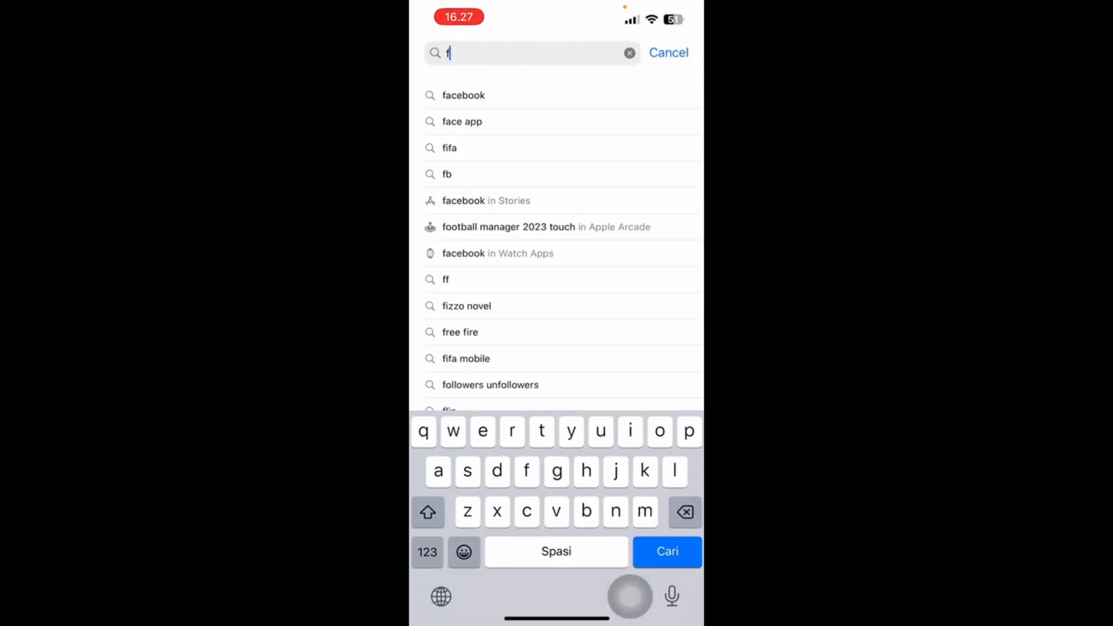
pyautogui.write('ortitokr')
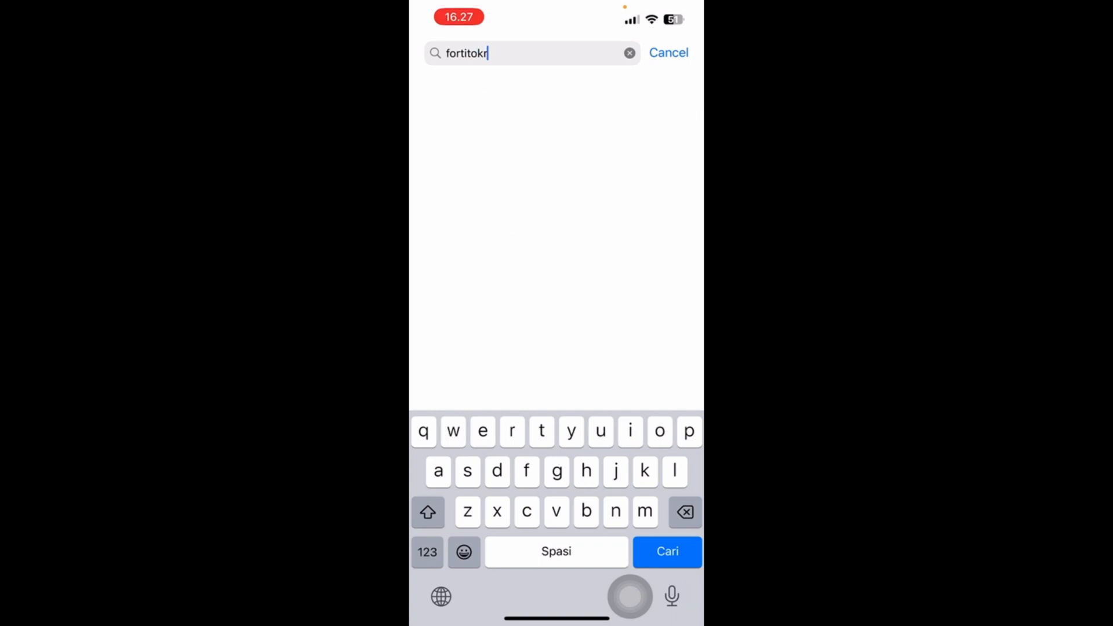
pyautogui.press('BackSpace')
pyautogui.click(482, 95)
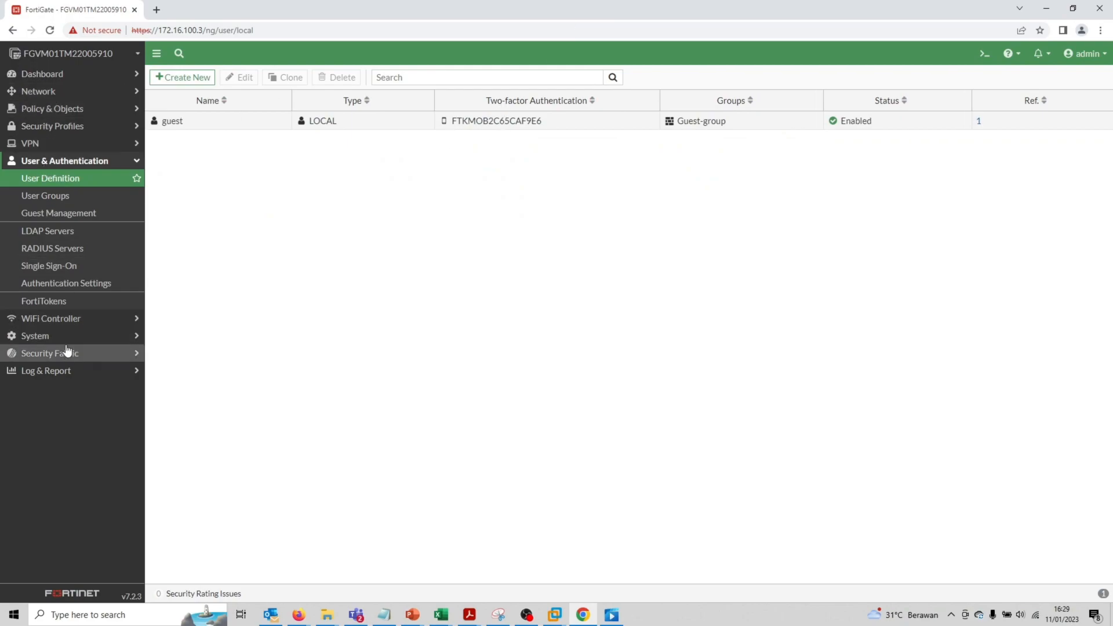
# - Refresh the FortiTokens list, then go to the Firewall Policy list under Policy & Objects
pyautogui.click(56, 303)
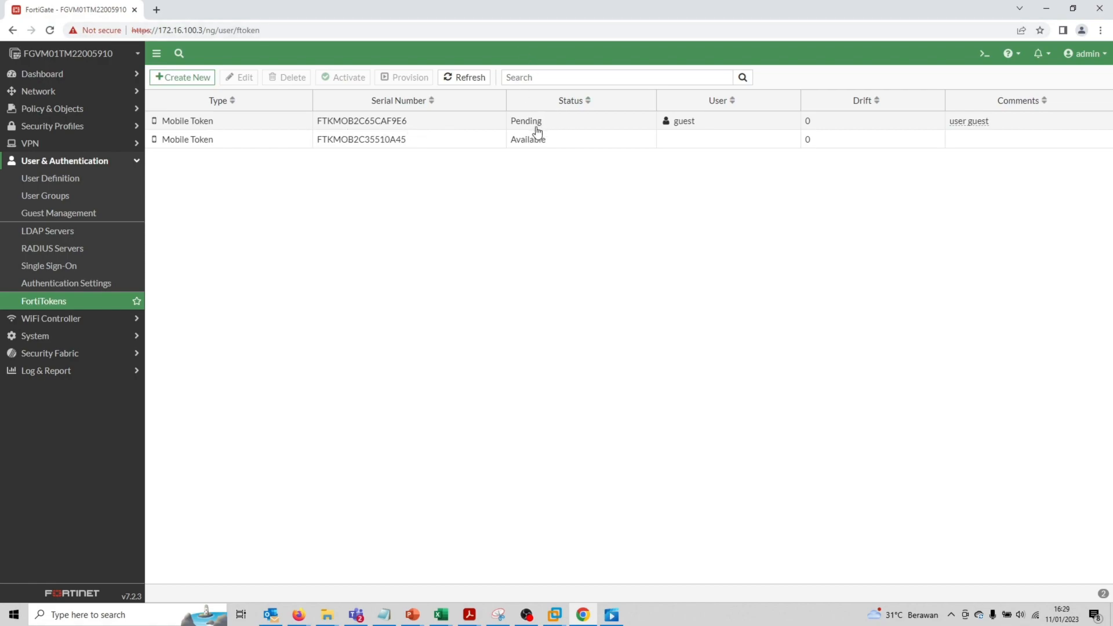
pyautogui.click(532, 25)
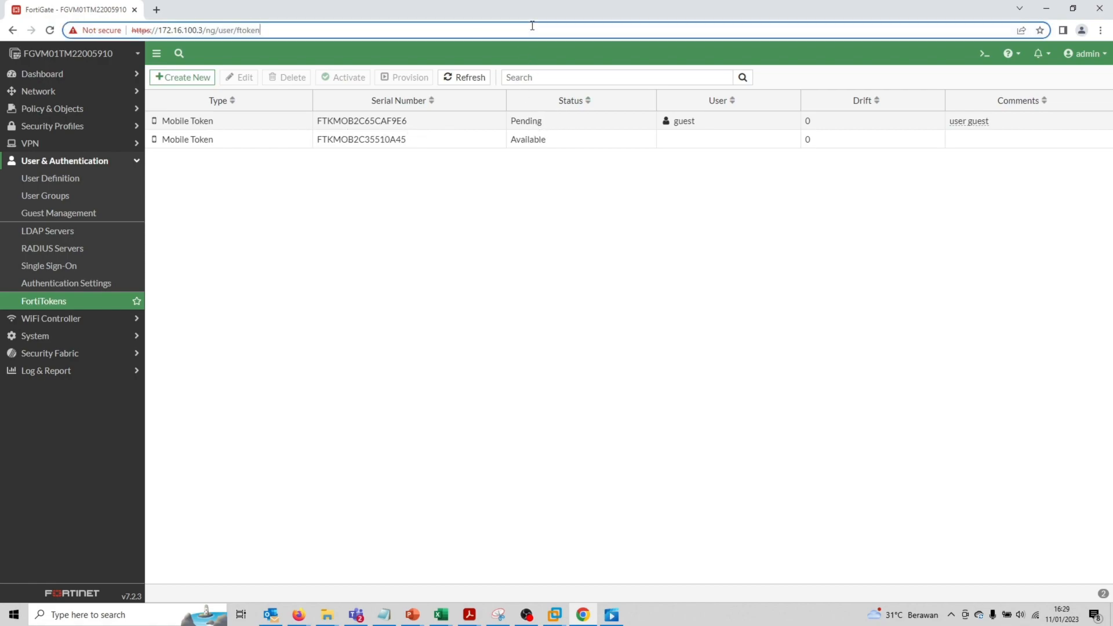
pyautogui.press('Return')
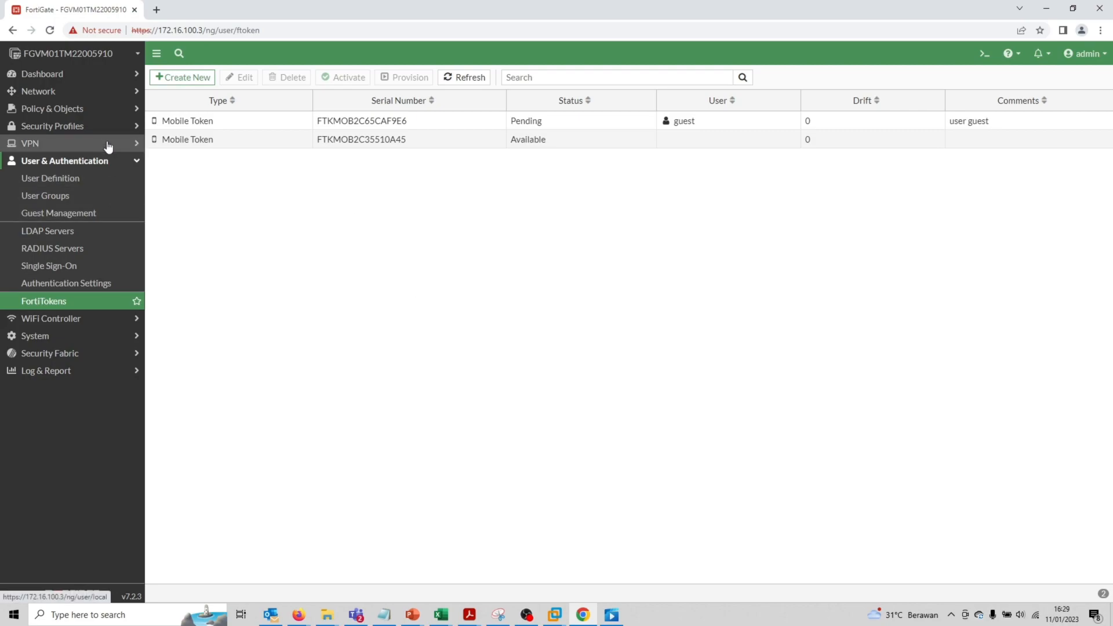
pyautogui.click(109, 109)
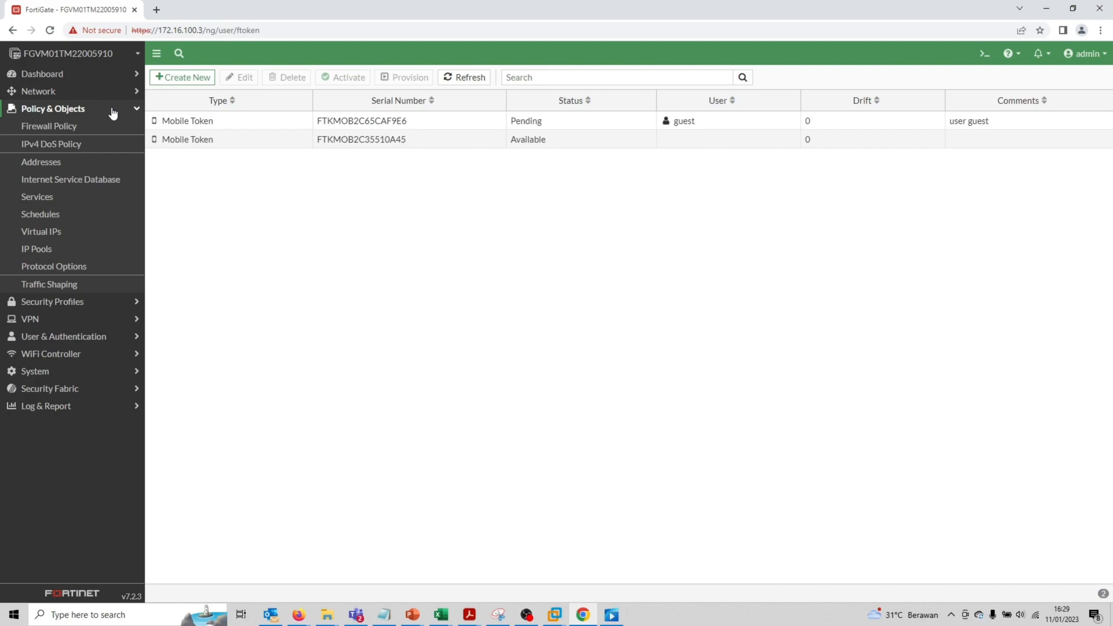
pyautogui.click(97, 132)
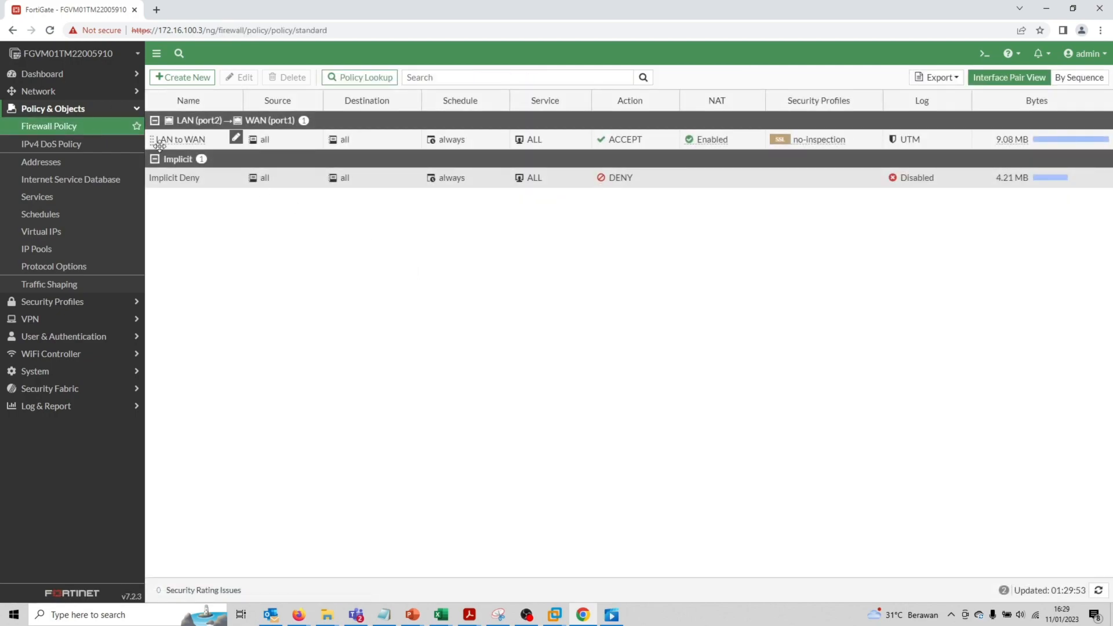
# - Edit the LAN to WAN policy to add the guest user as a source next to all, and save
pyautogui.doubleClick(168, 140)
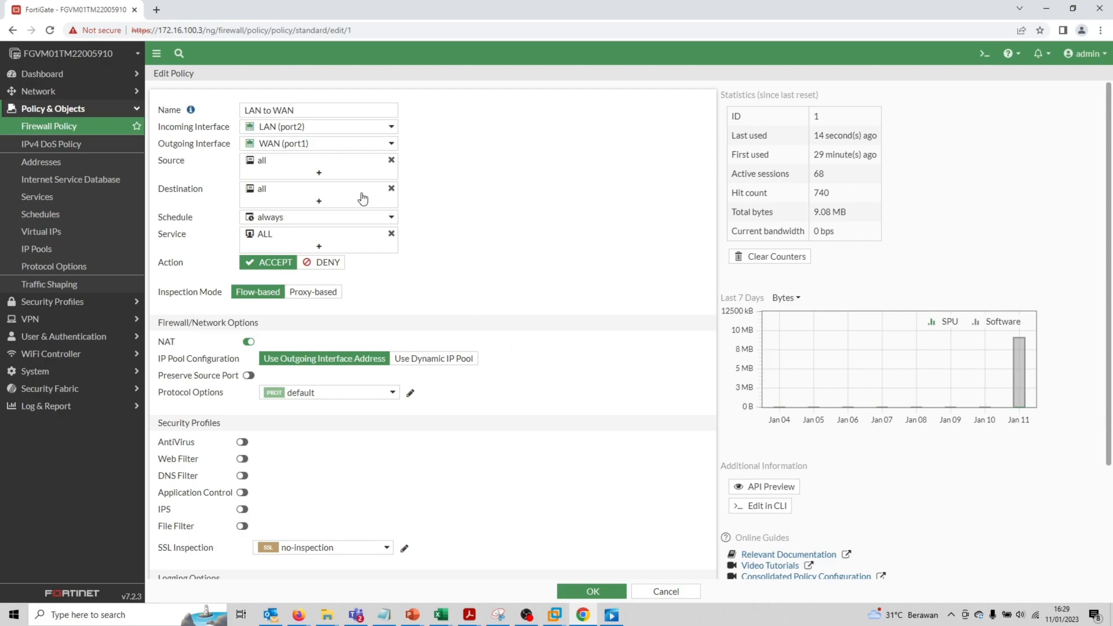
pyautogui.click(320, 174)
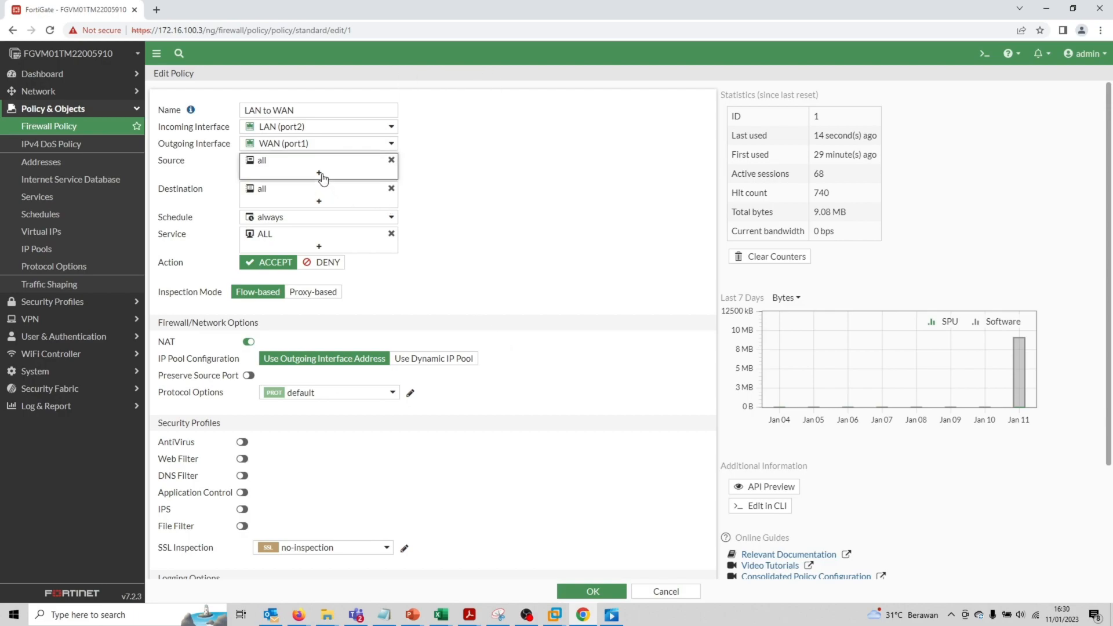
pyautogui.click(614, 115)
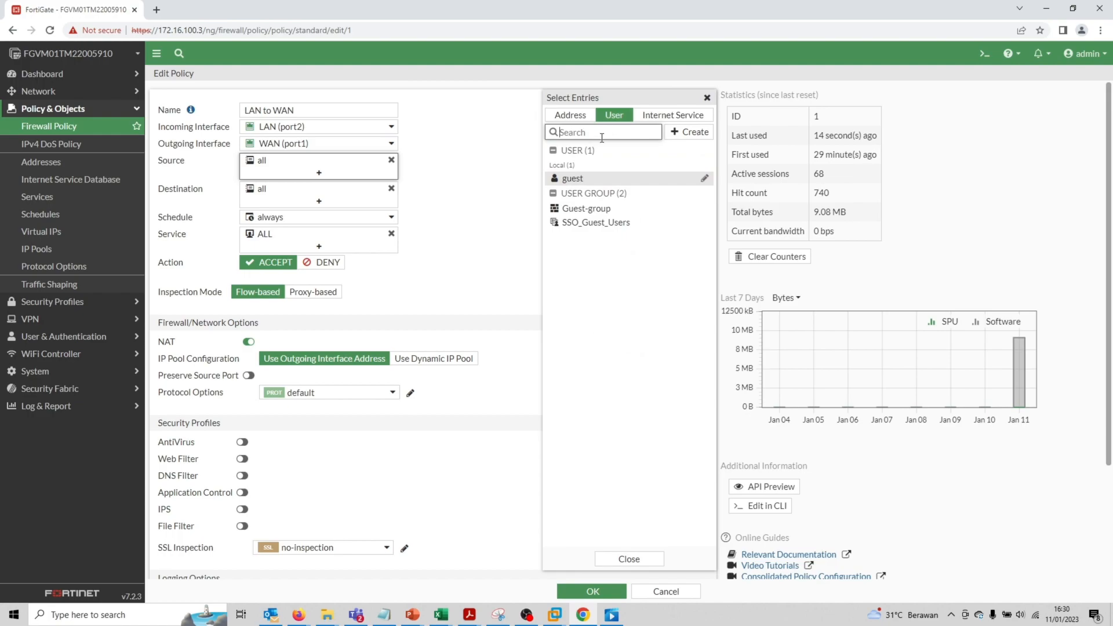
pyautogui.click(583, 178)
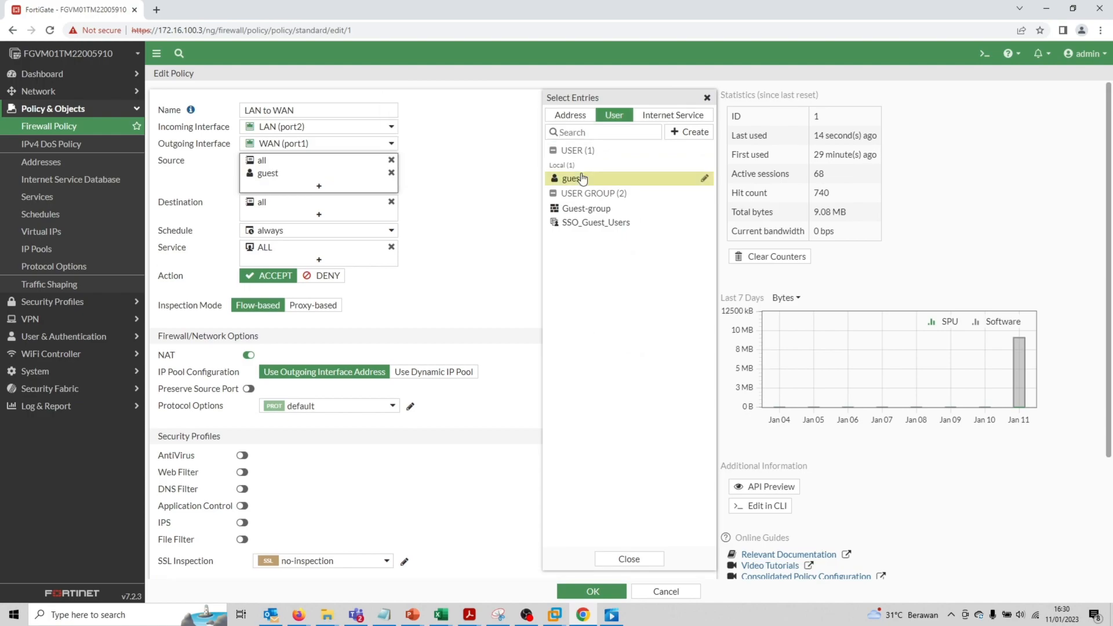
pyautogui.click(626, 569)
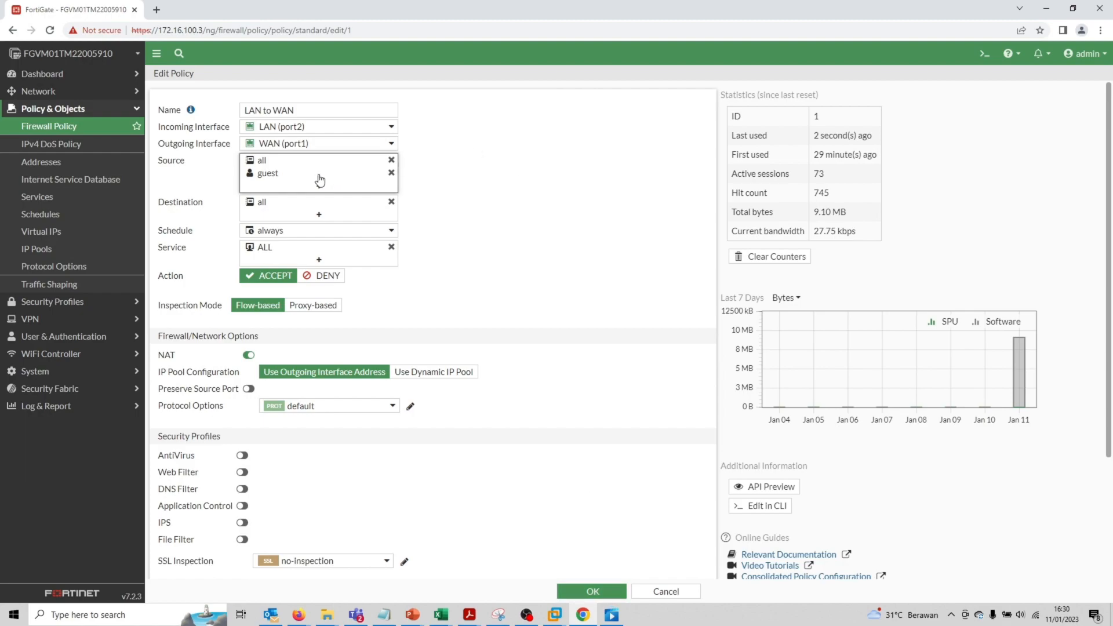
pyautogui.moveTo(318, 177)
pyautogui.moveTo(255, 131)
pyautogui.moveTo(307, 147)
pyautogui.click(566, 596)
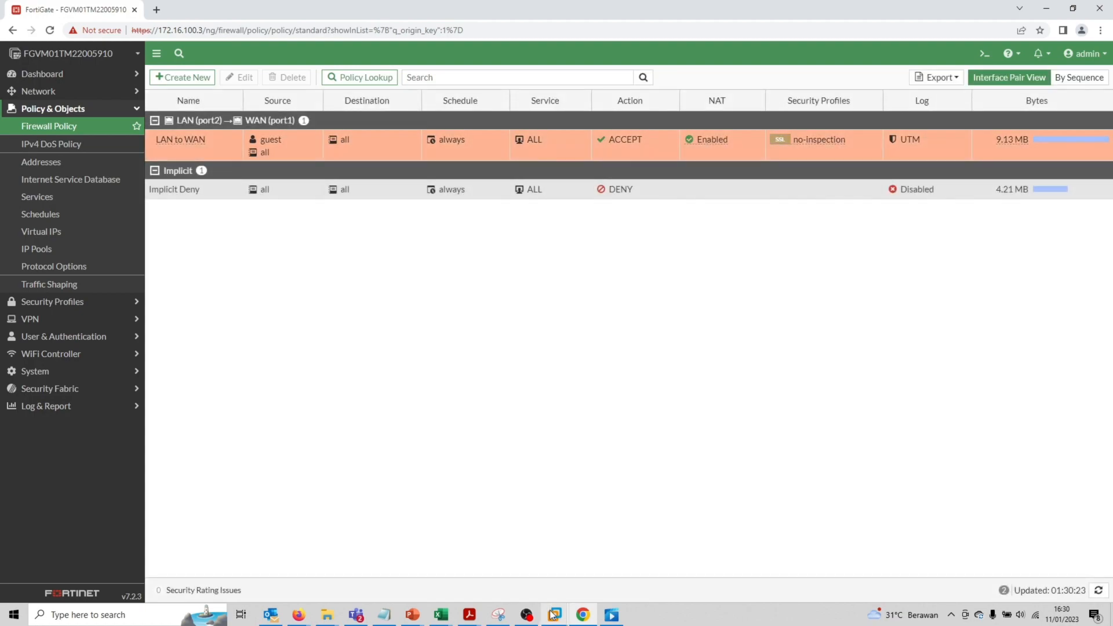
# - On the Windows 10 client, close the extra Google tab and reload the Gmail page
pyautogui.moveTo(555, 615)
pyautogui.click(603, 554)
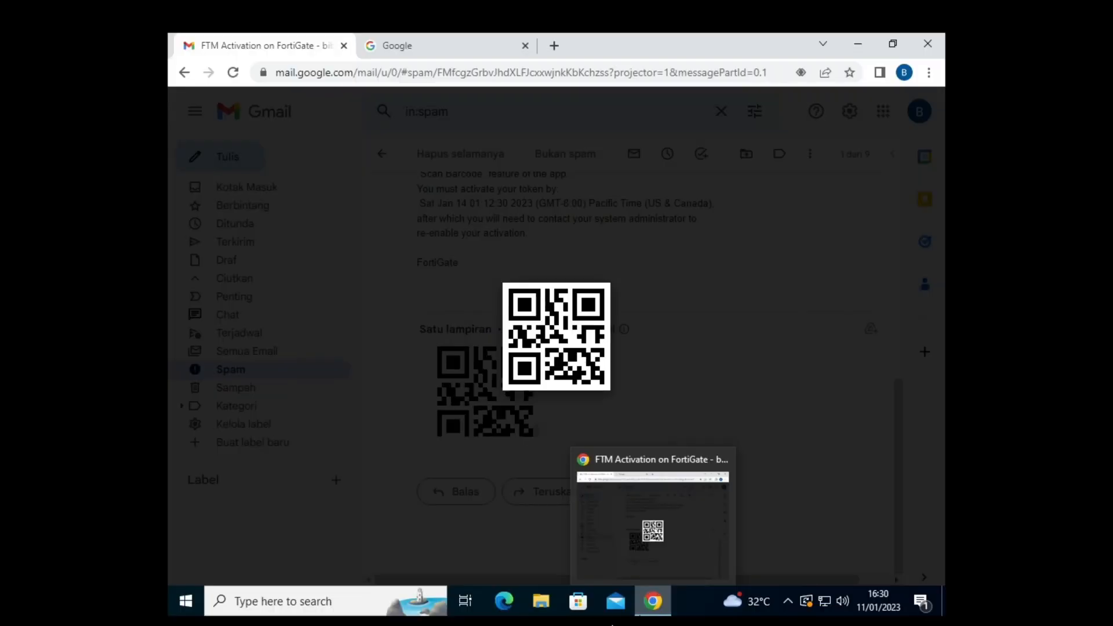
pyautogui.click(526, 46)
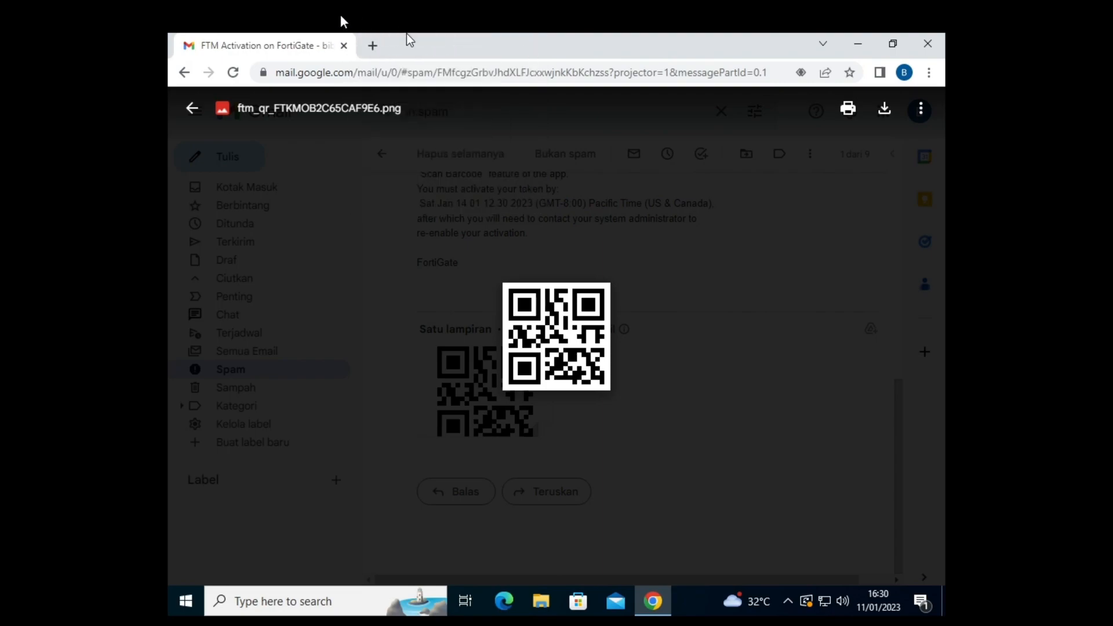
pyautogui.hotkey('ctrl', 'l')
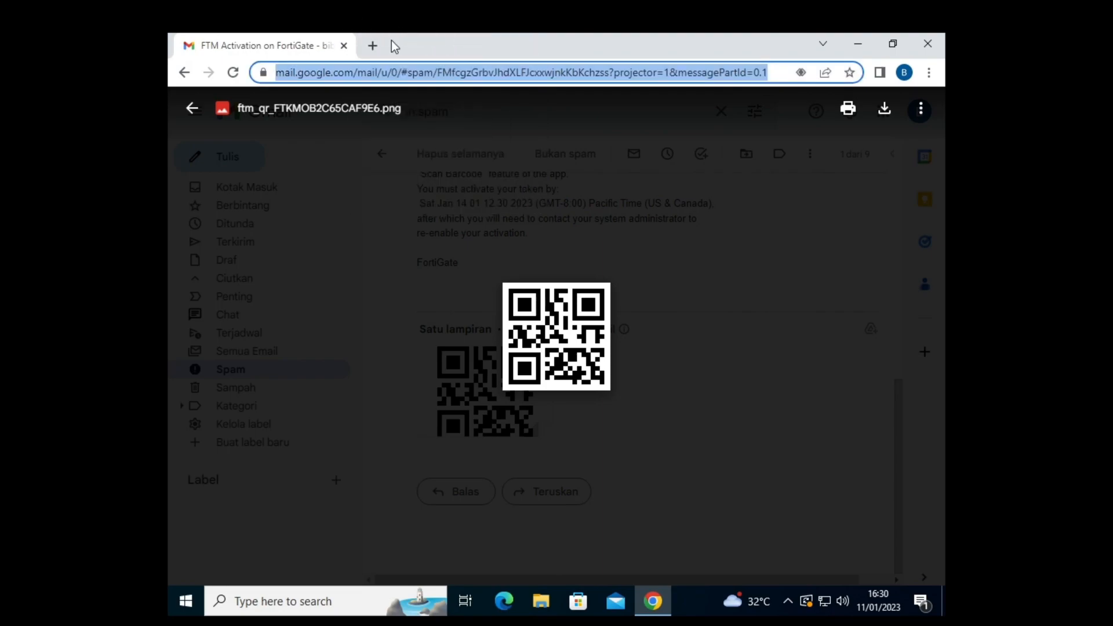
pyautogui.press('Return')
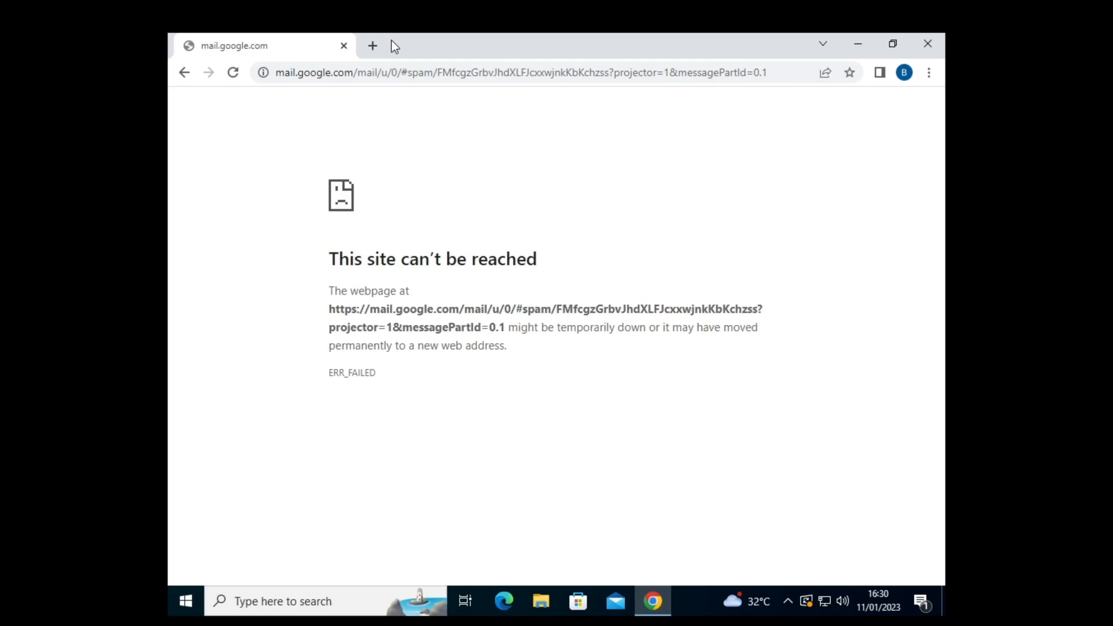
# - Browse to google.com in a new tab to reach the portal login and start entering the username
pyautogui.click(375, 48)
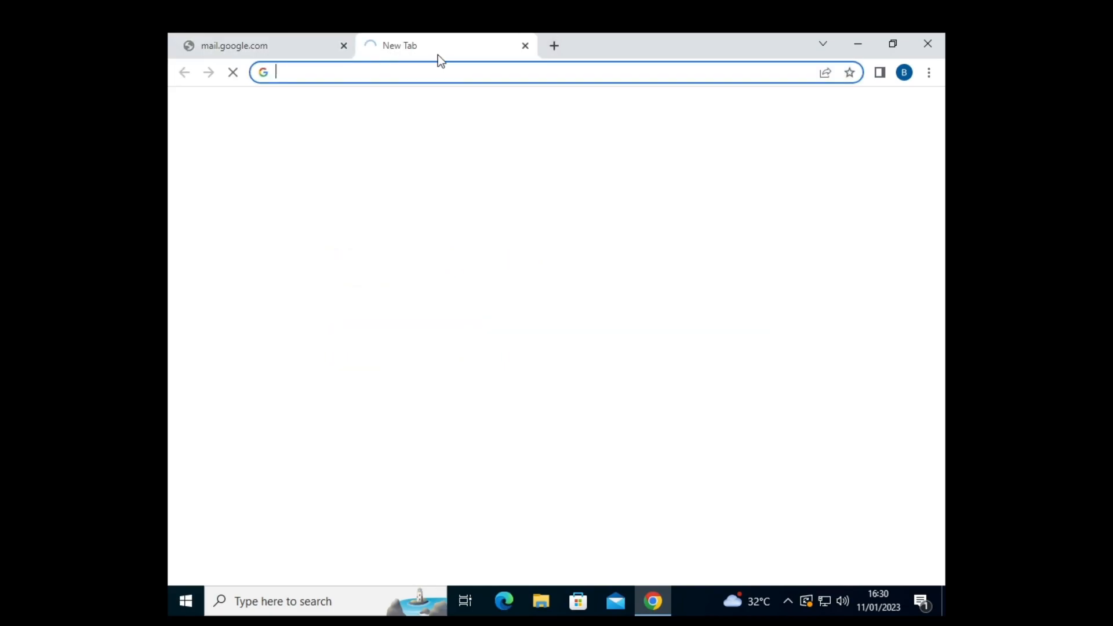
pyautogui.write('google.com')
pyautogui.press('Return')
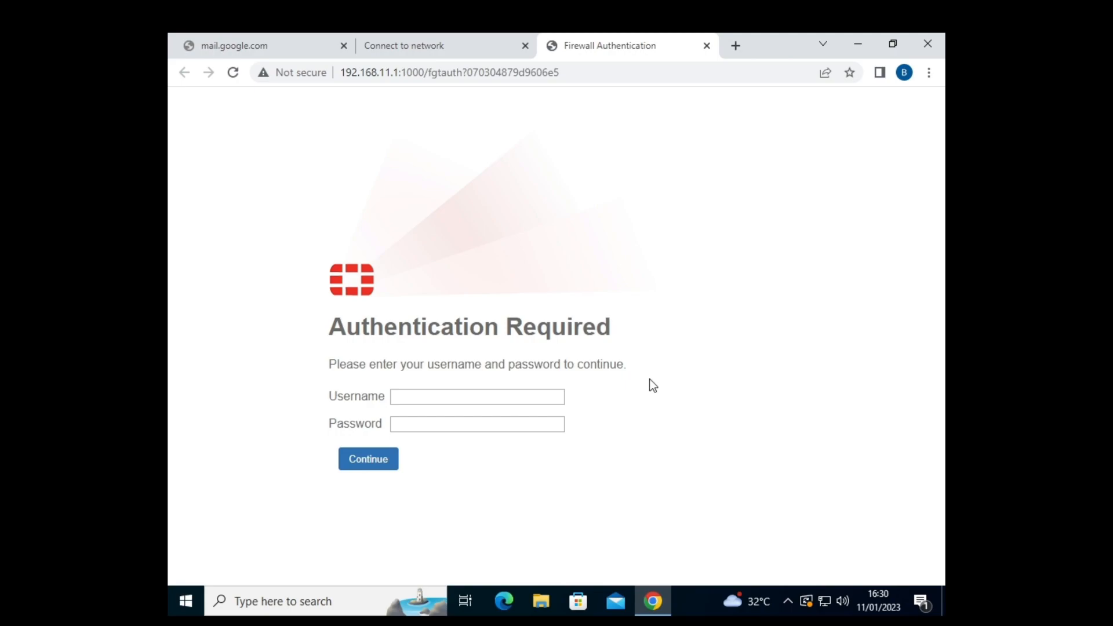
pyautogui.click(535, 395)
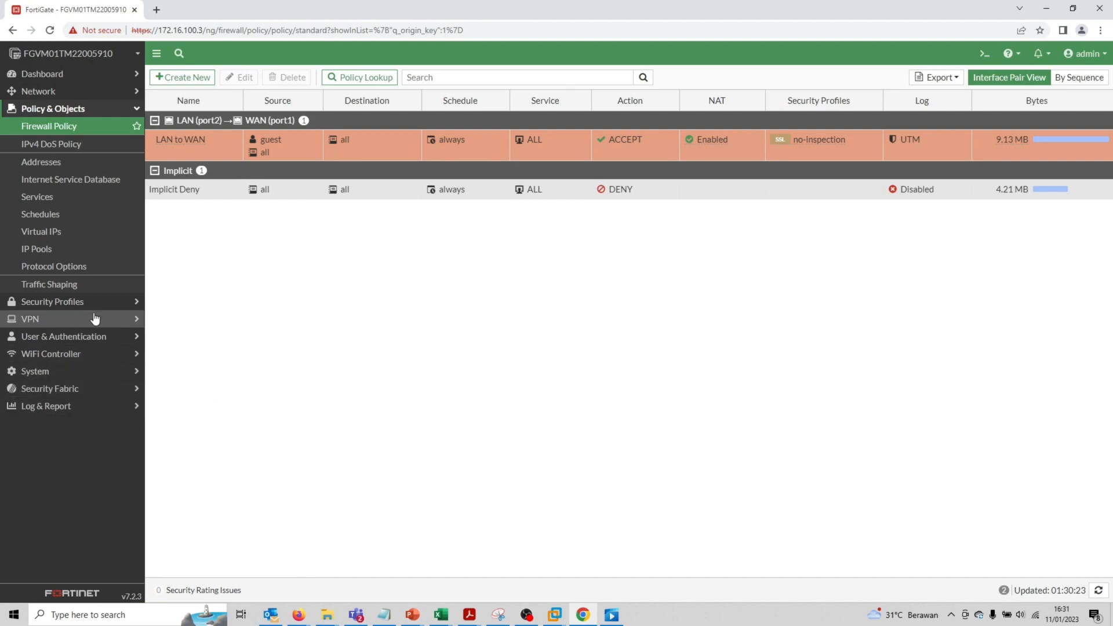
# - Open the guest user from User Definition, then enter username guest on the captive portal
pyautogui.click(89, 302)
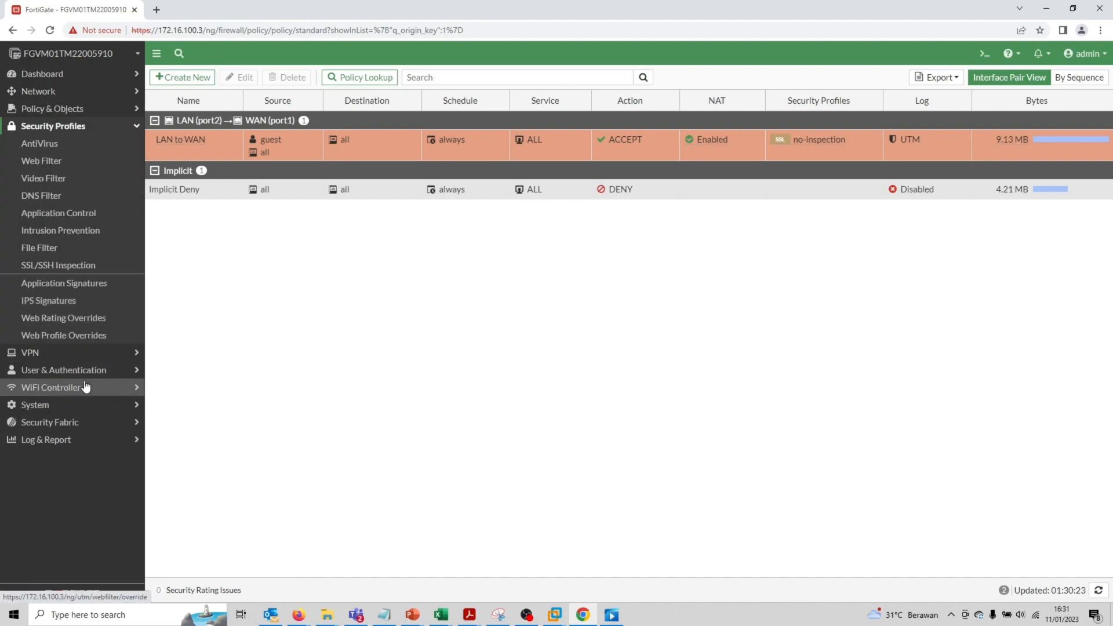
pyautogui.click(116, 370)
pyautogui.click(98, 183)
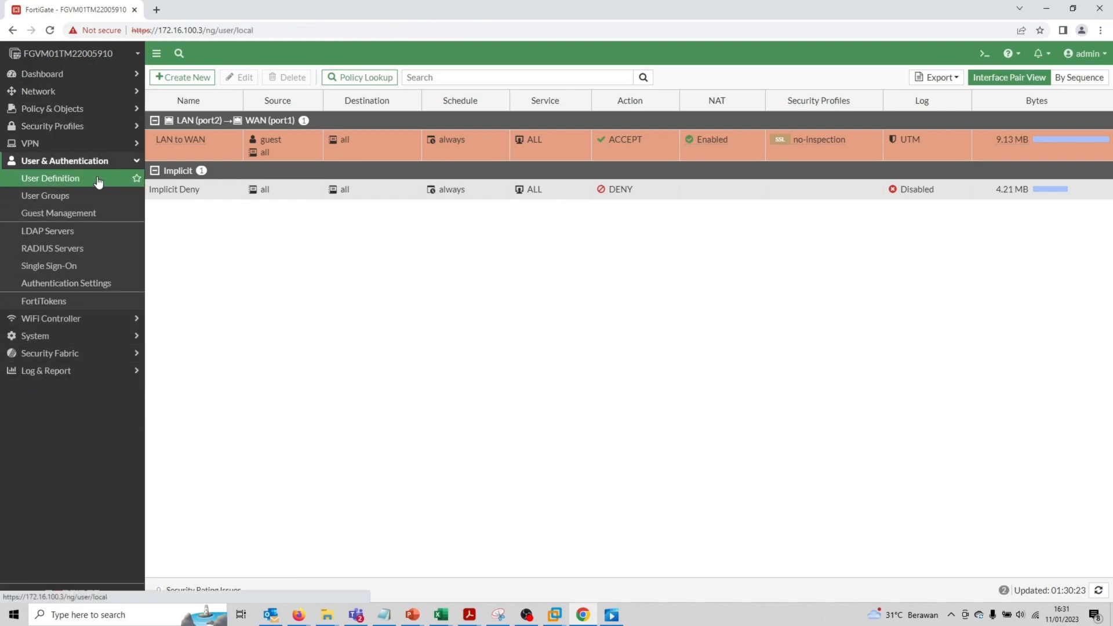
pyautogui.doubleClick(210, 138)
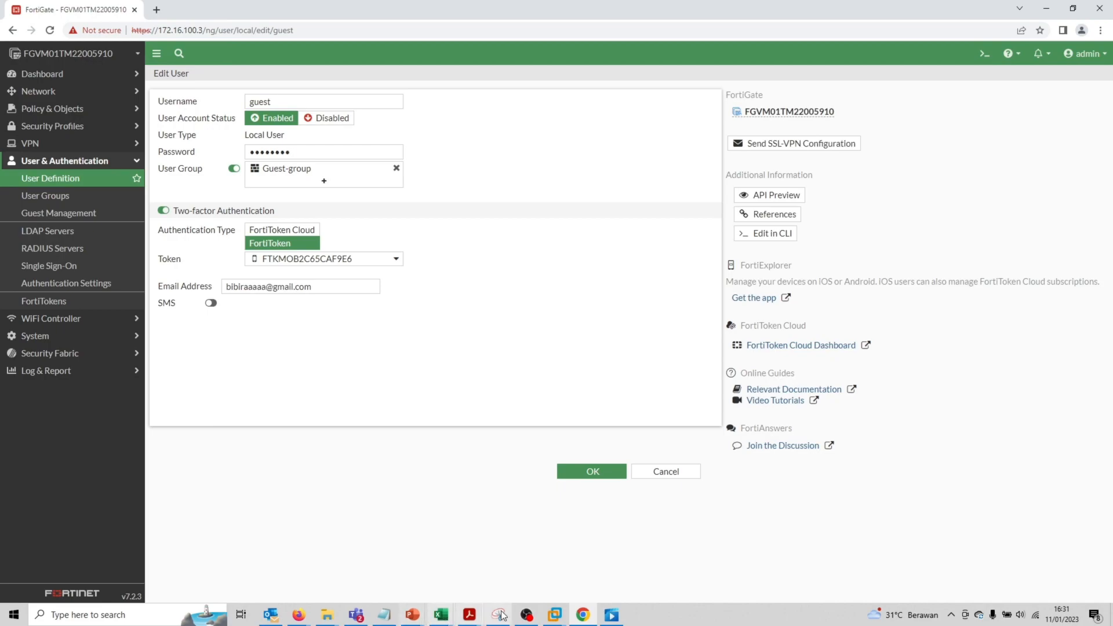
pyautogui.click(594, 616)
pyautogui.write('guest')
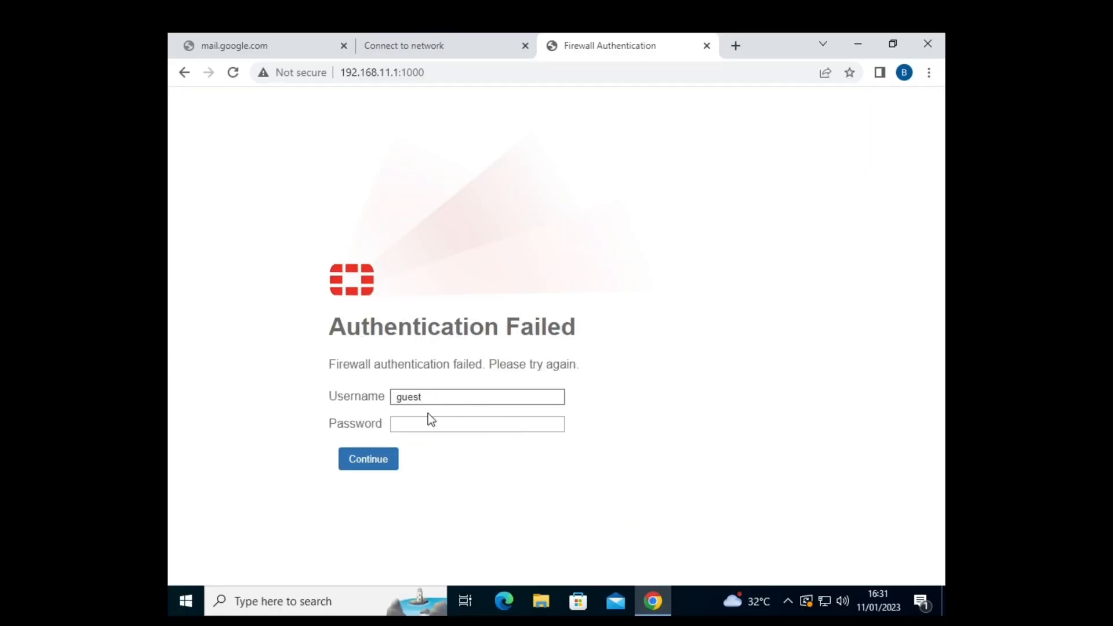
# - Enter the guest account's password in the captive portal's Password field
pyautogui.click(428, 422)
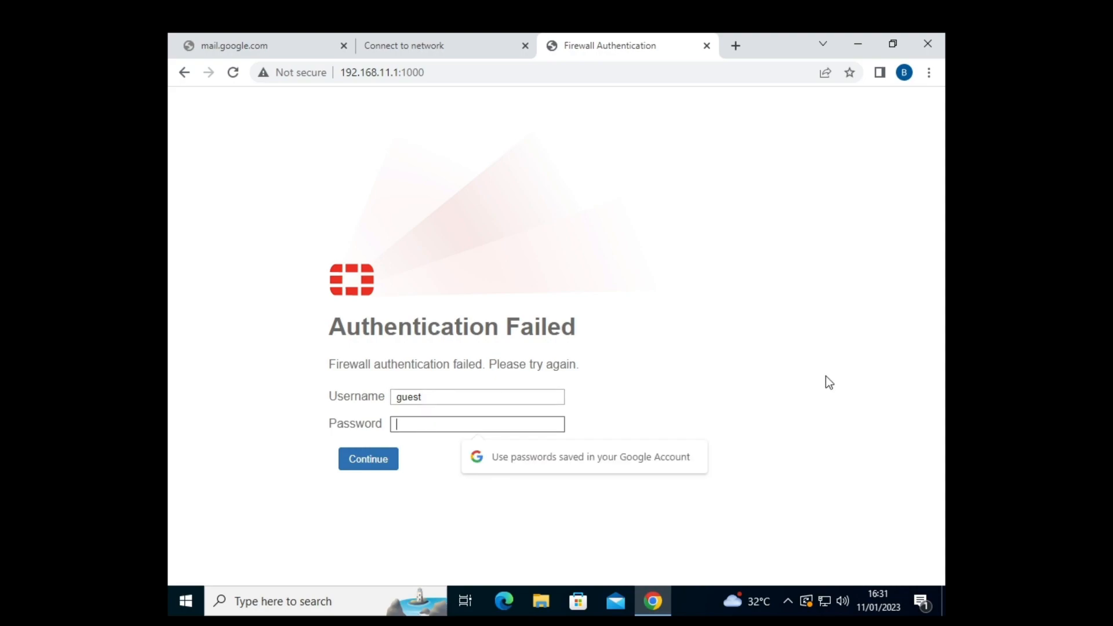
pyautogui.write('•')
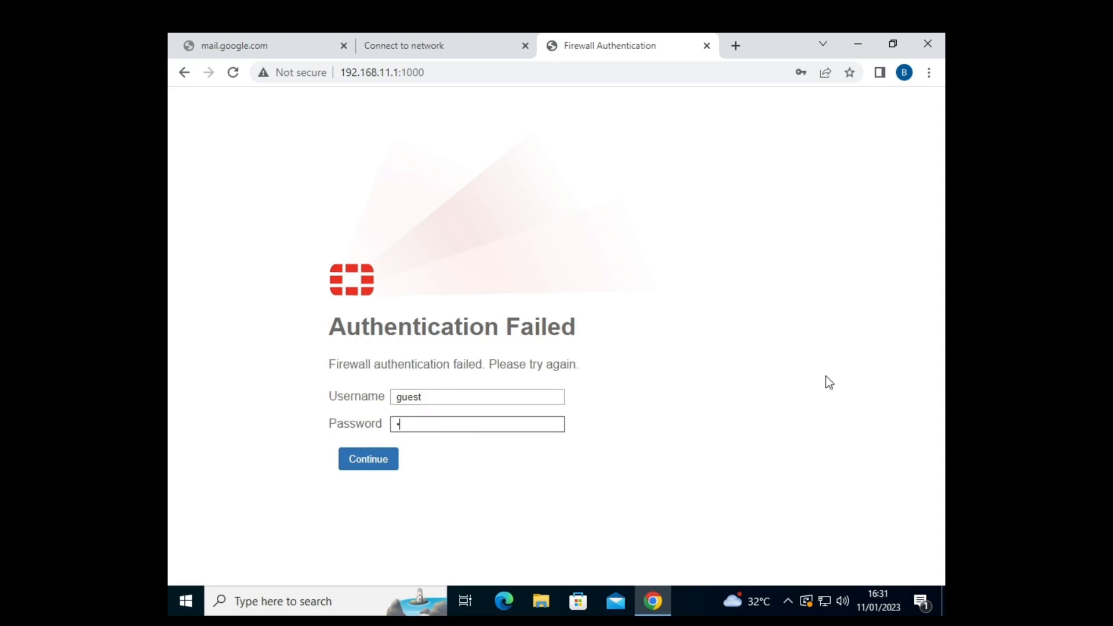
pyautogui.write('•••••••')
# - Test browsing by loading facebook.com and twitter.com in new tabs, then close the Twitter tab
pyautogui.click(735, 45)
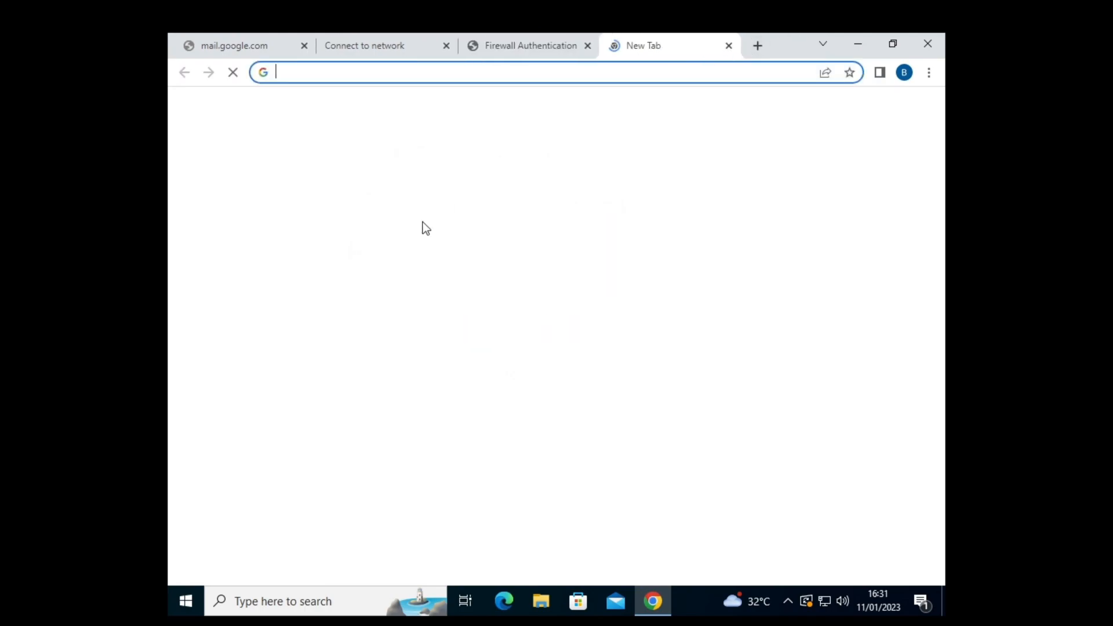
pyautogui.write('fac')
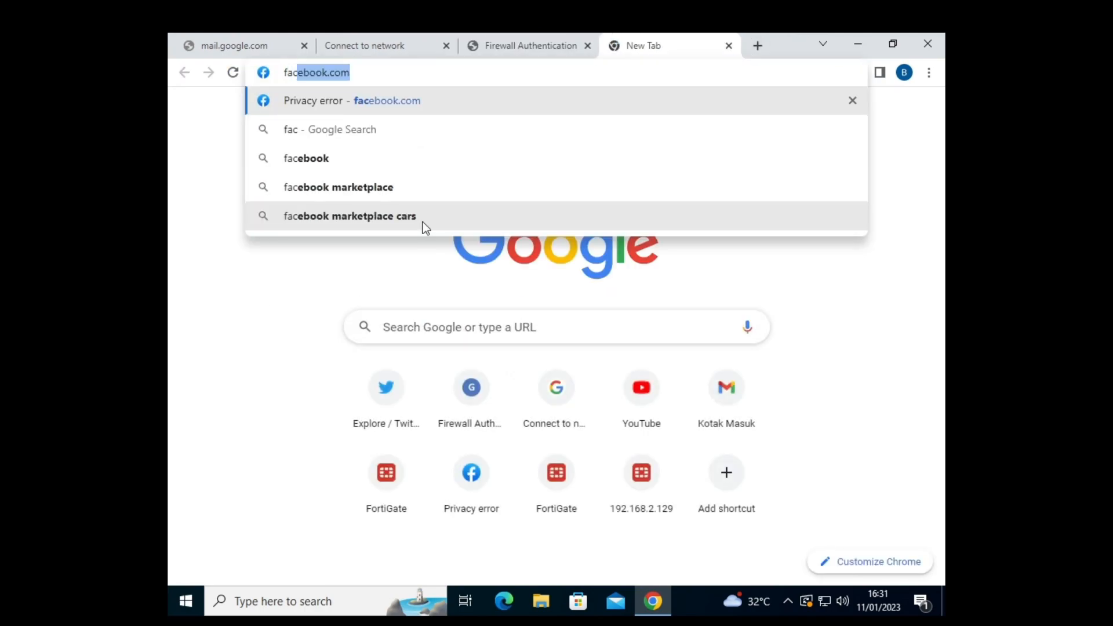
pyautogui.write('e')
pyautogui.press('Return')
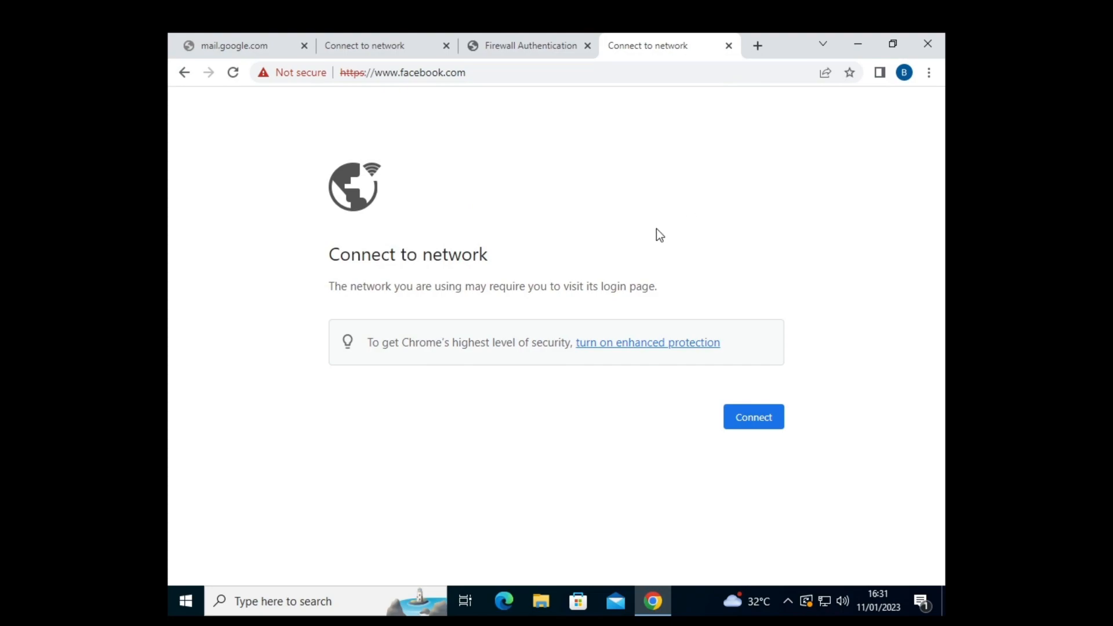
pyautogui.click(758, 46)
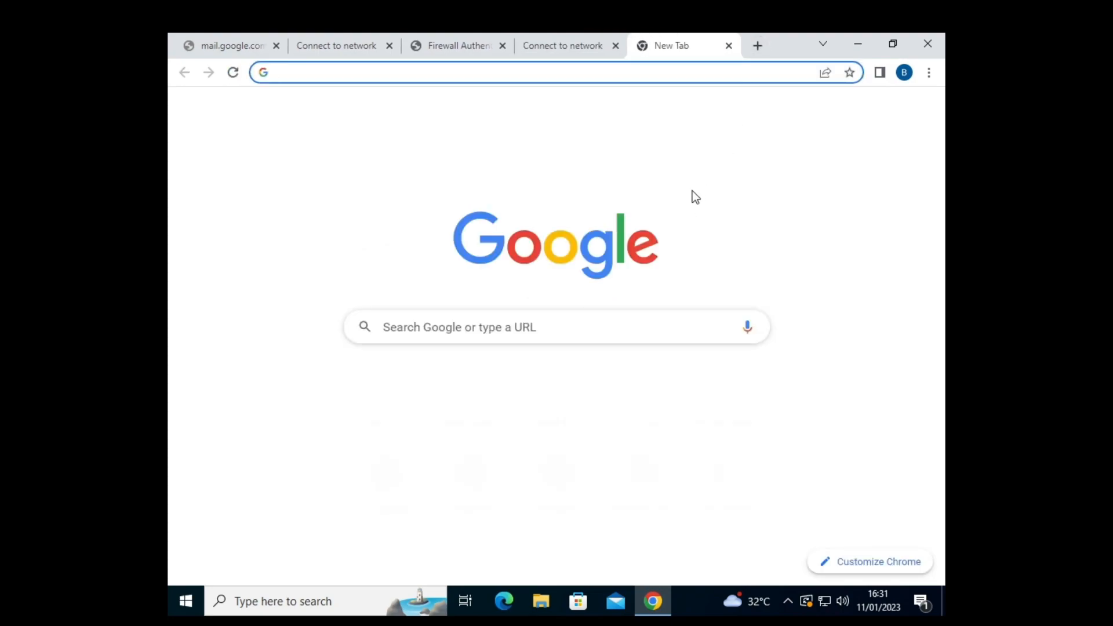
pyautogui.write('twitter.com')
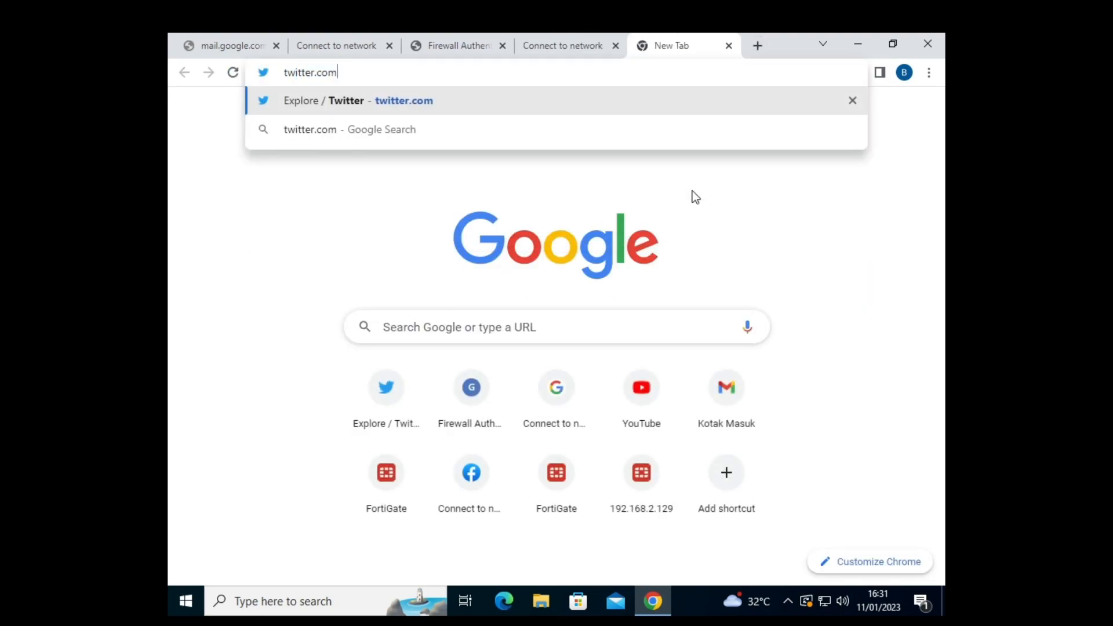
pyautogui.press('Return')
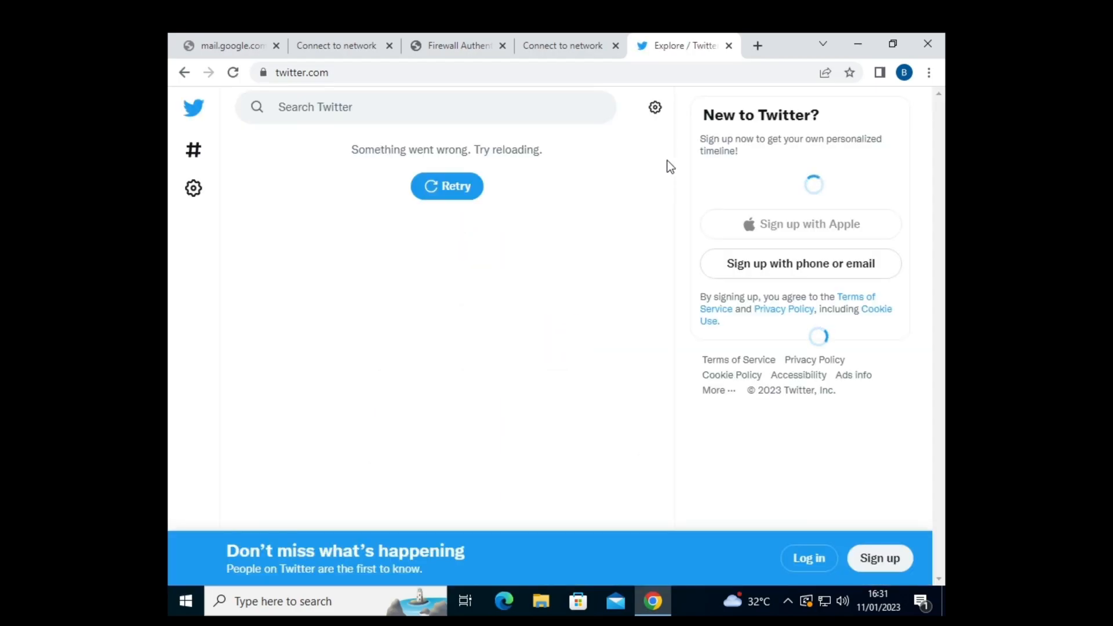
pyautogui.click(728, 47)
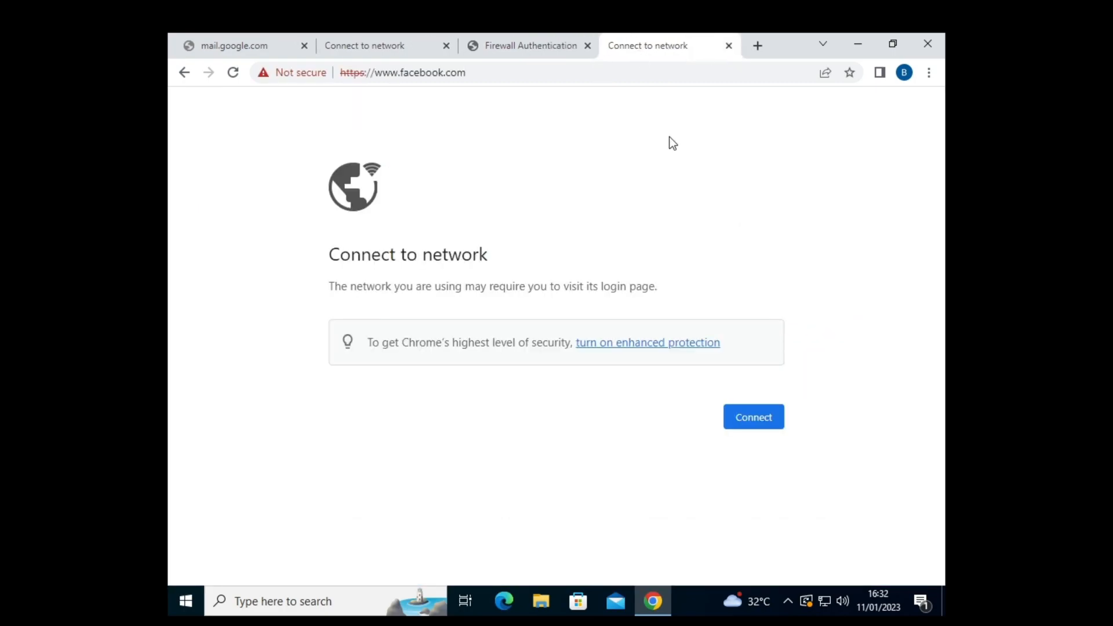
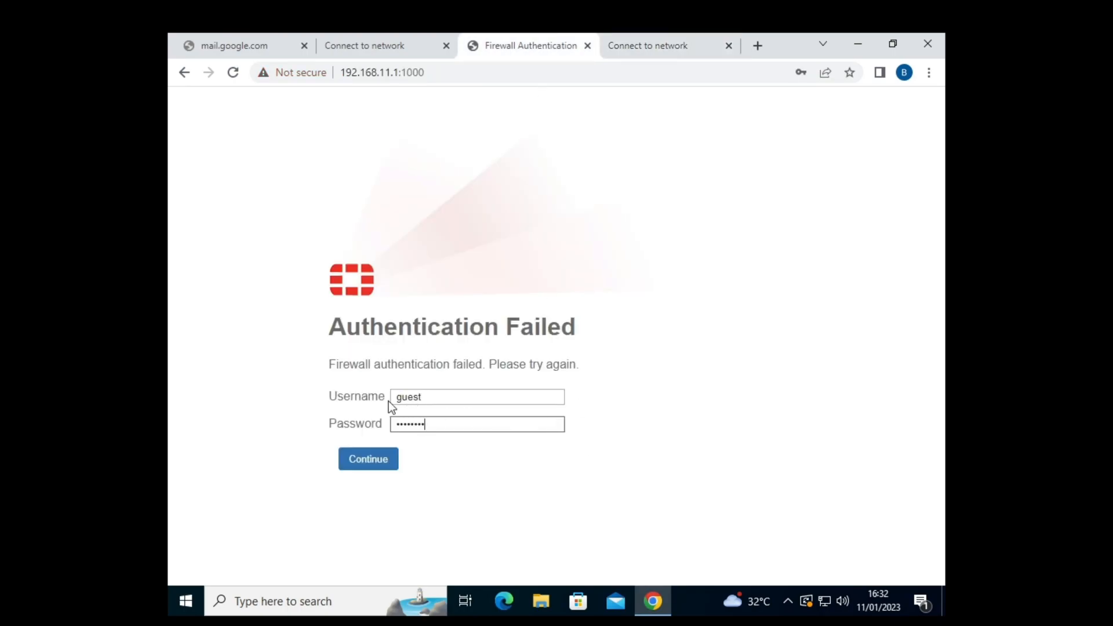
# - Submit the guest login, then enter the one-time FortiToken Mobile code and continue
pyautogui.press('Return')
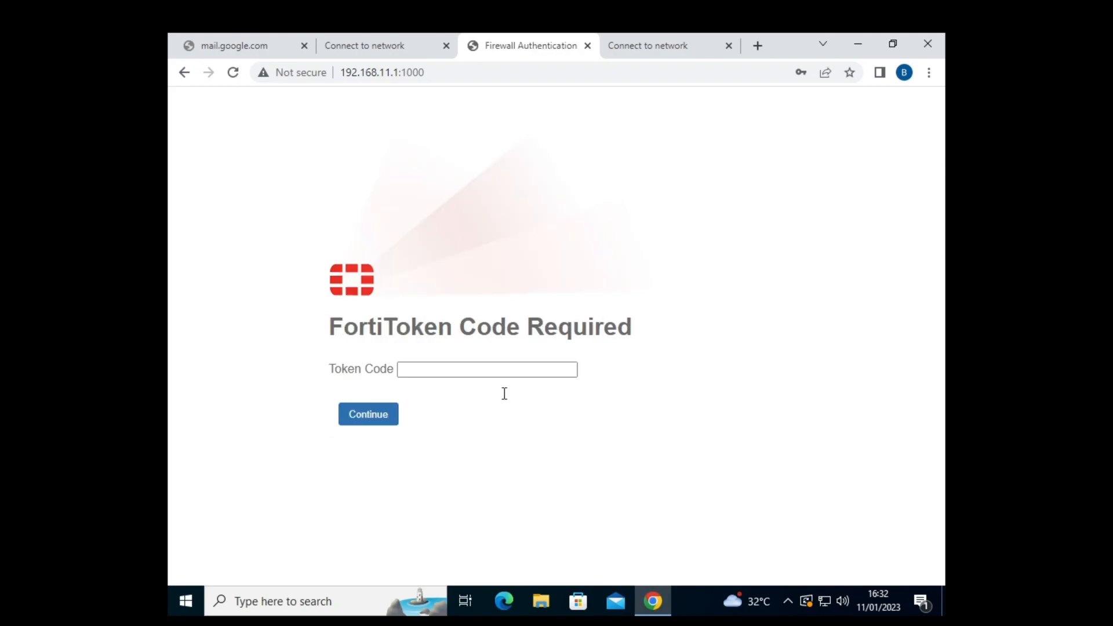
pyautogui.click(502, 373)
pyautogui.click(502, 384)
pyautogui.click(502, 374)
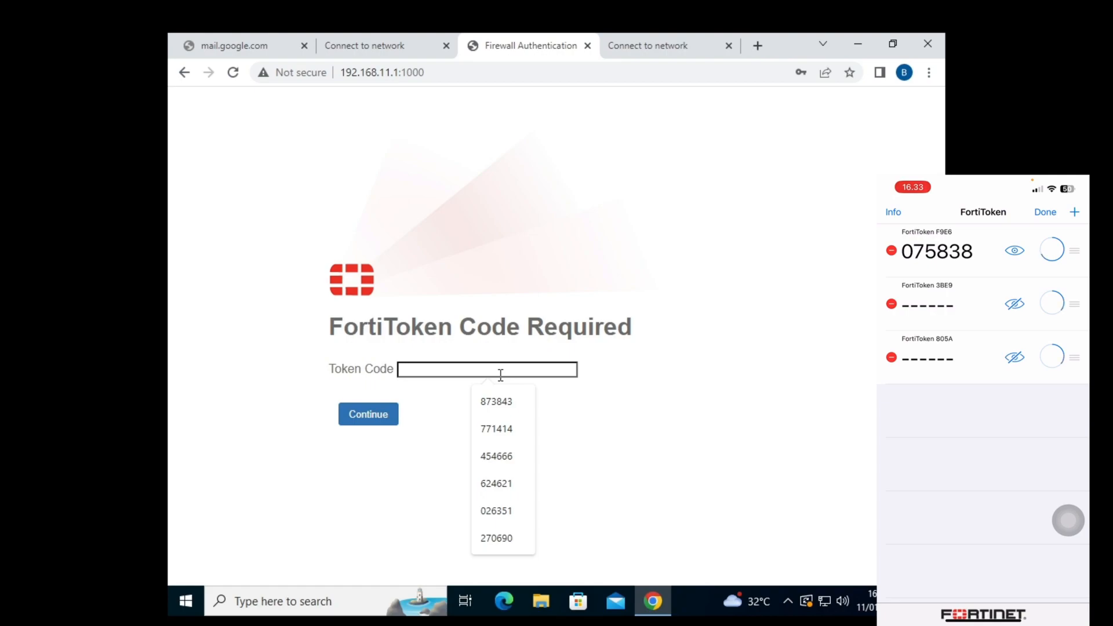
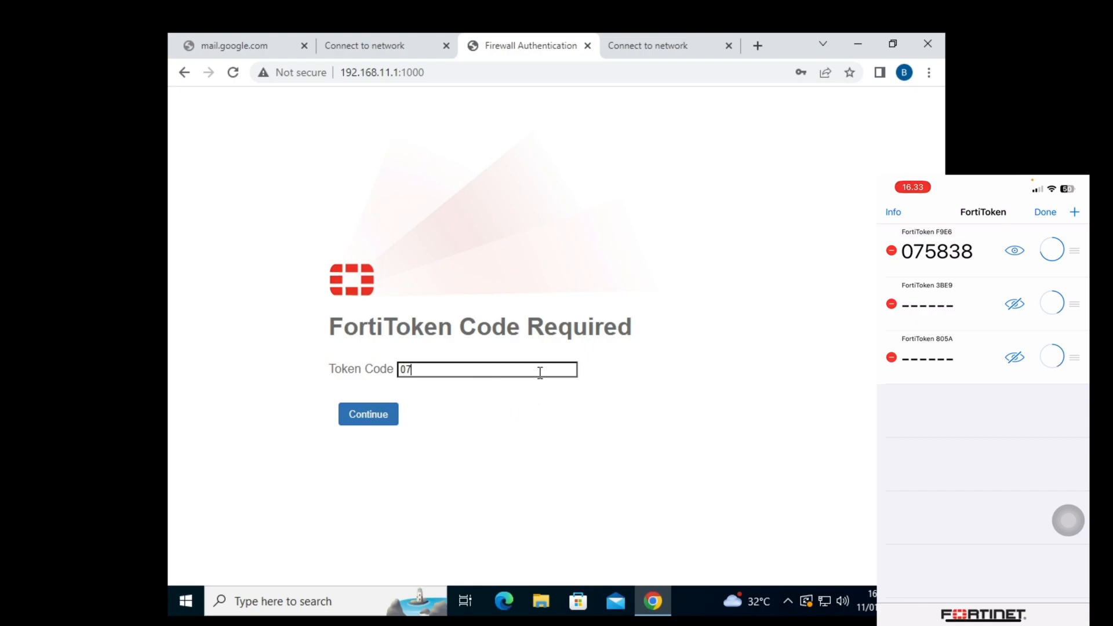
pyautogui.click(365, 420)
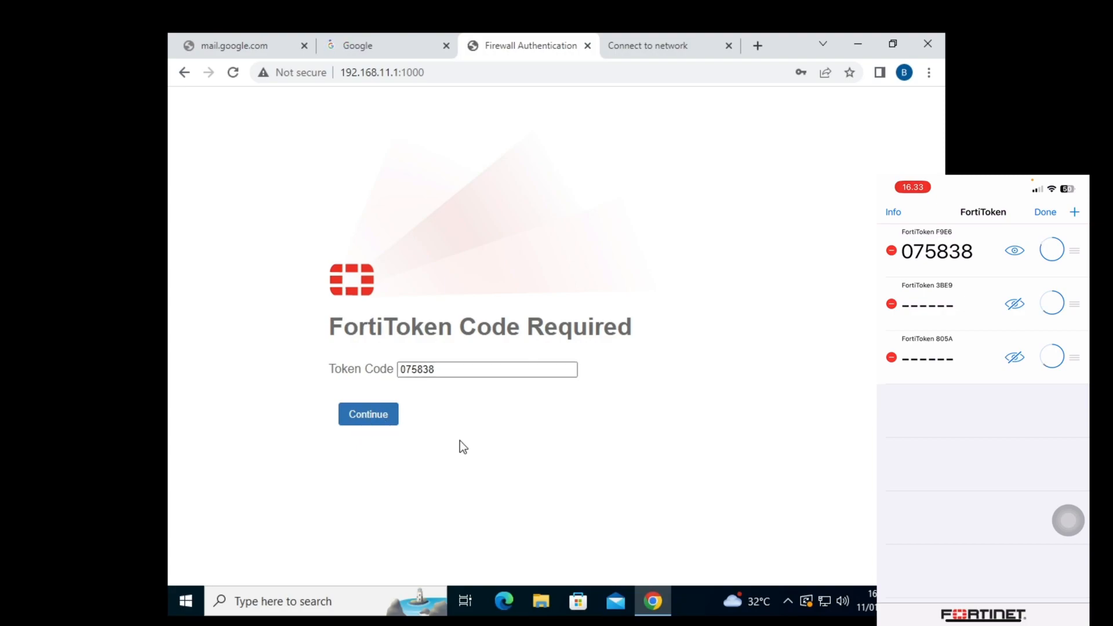
# - Check the Google and Facebook tabs and reload the failed Gmail page
pyautogui.click(388, 48)
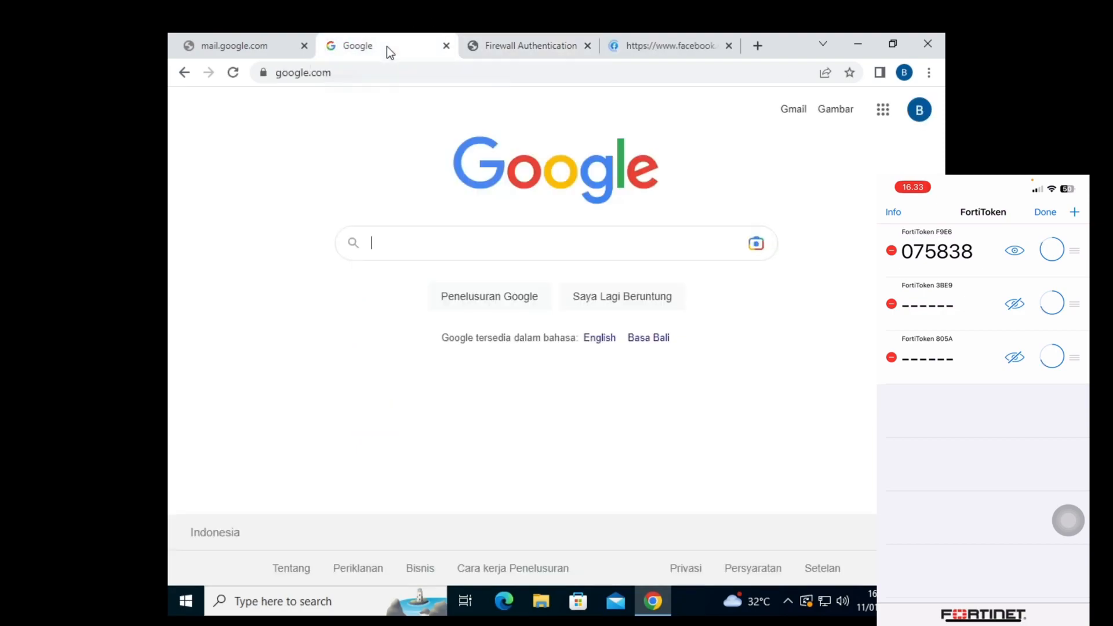
pyautogui.click(649, 56)
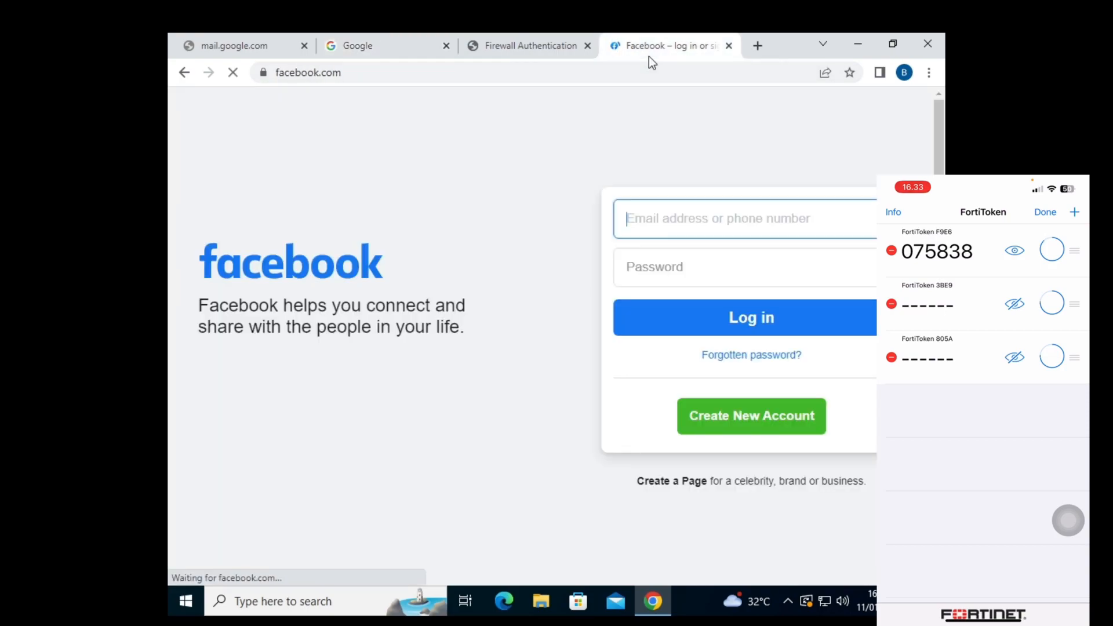
pyautogui.click(206, 39)
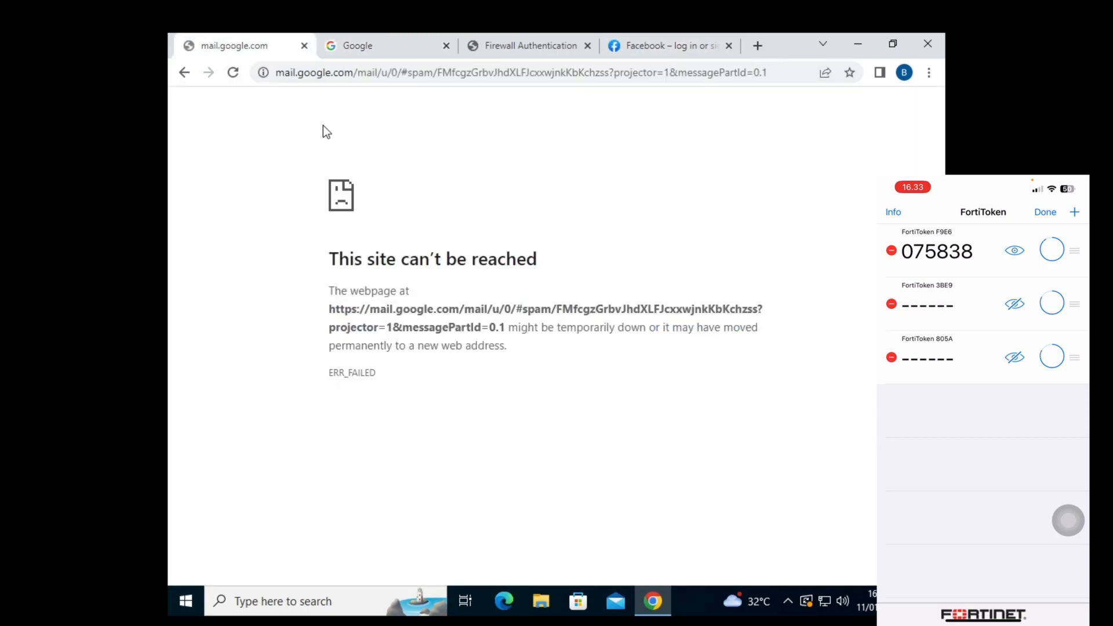
pyautogui.click(422, 79)
pyautogui.press('Return')
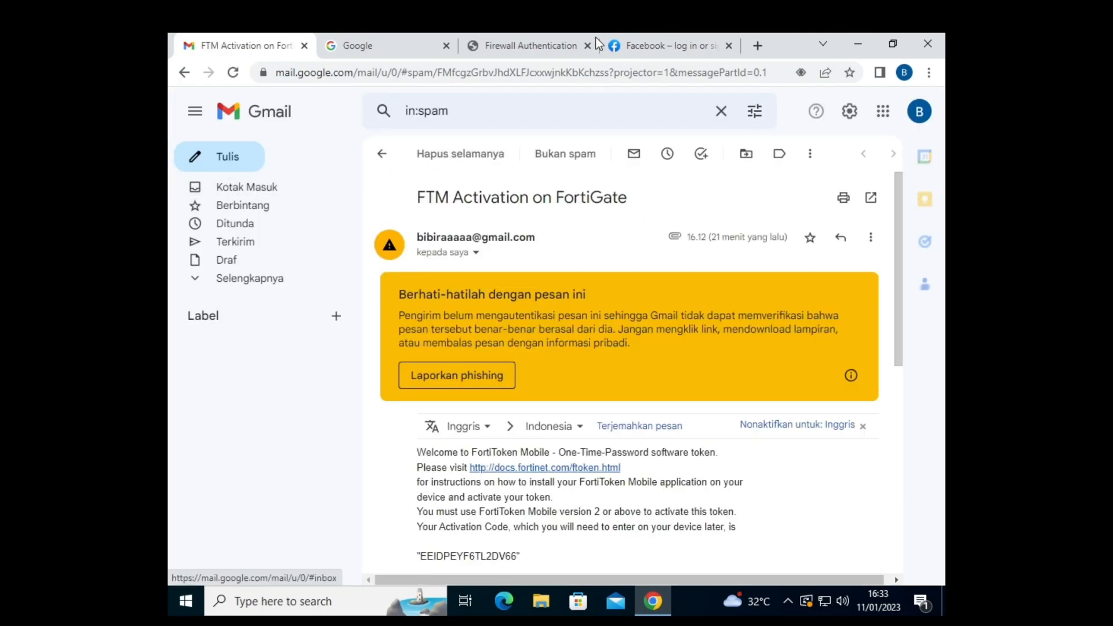
pyautogui.click(511, 44)
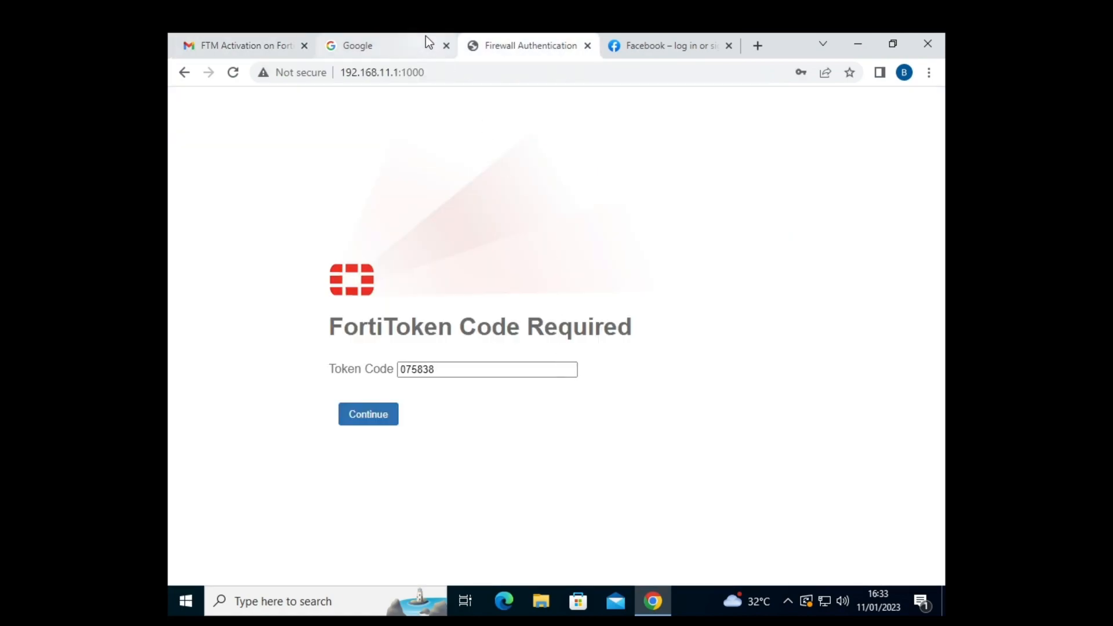
# - Load YouTube from a new tab's shortcuts, then return to the Gmail inbox
pyautogui.click(759, 46)
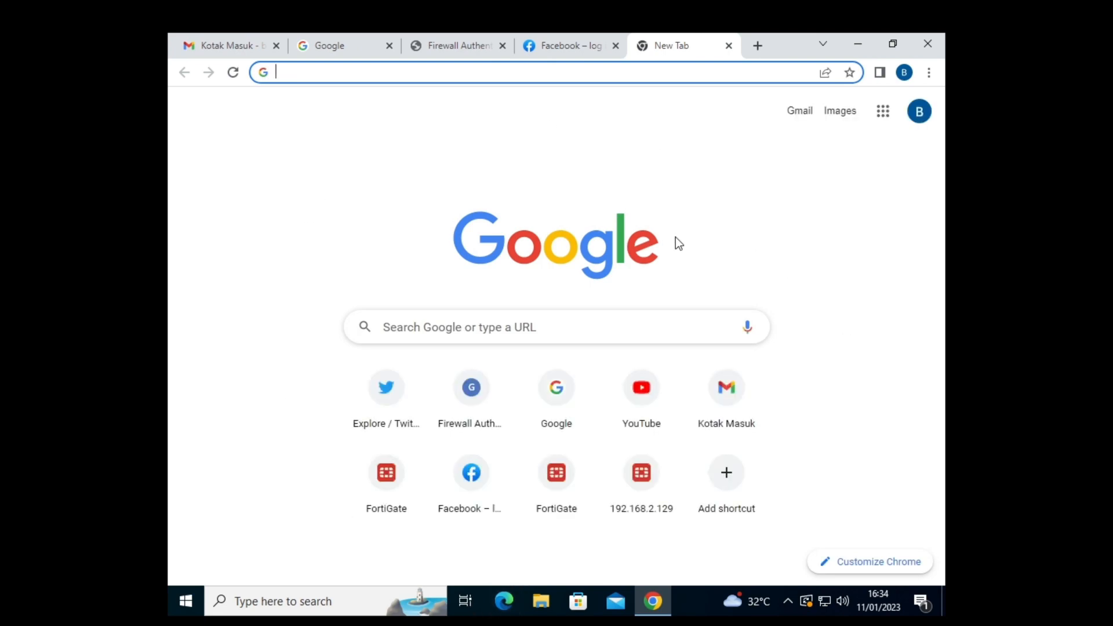
pyautogui.click(637, 429)
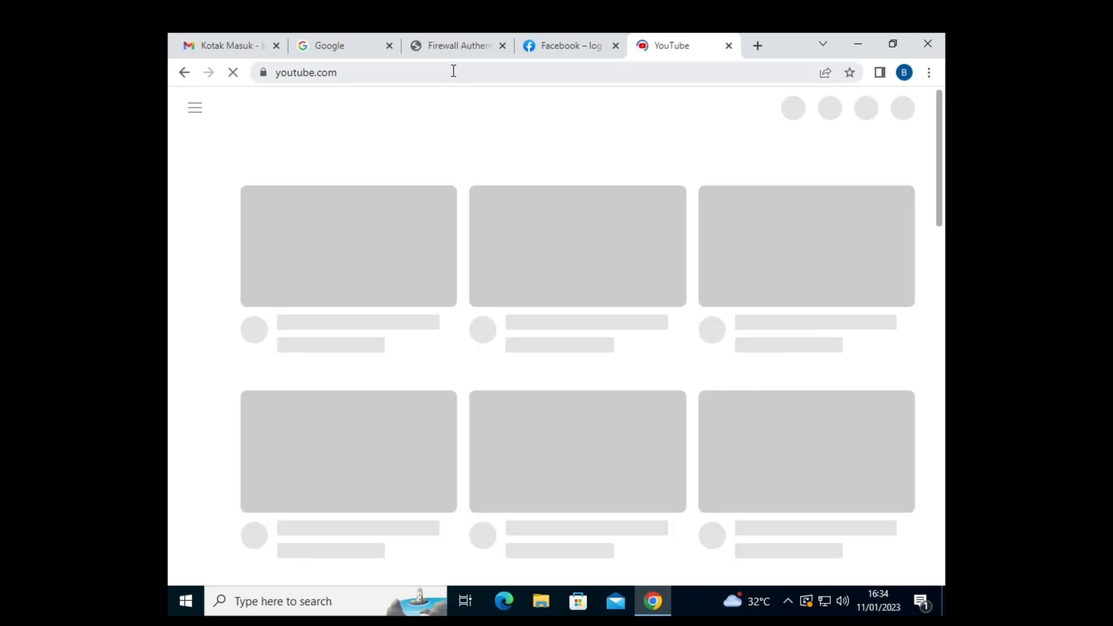
pyautogui.click(243, 50)
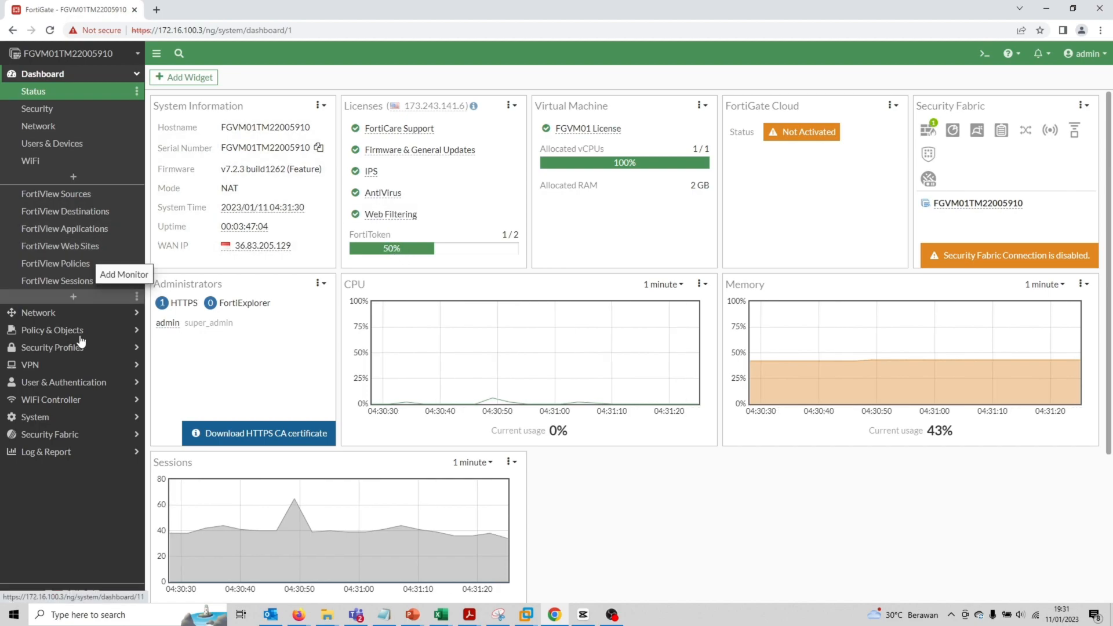
# - Show the FortiTokens list under User & Authentication, with one mobile token assigned to guest
pyautogui.click(66, 386)
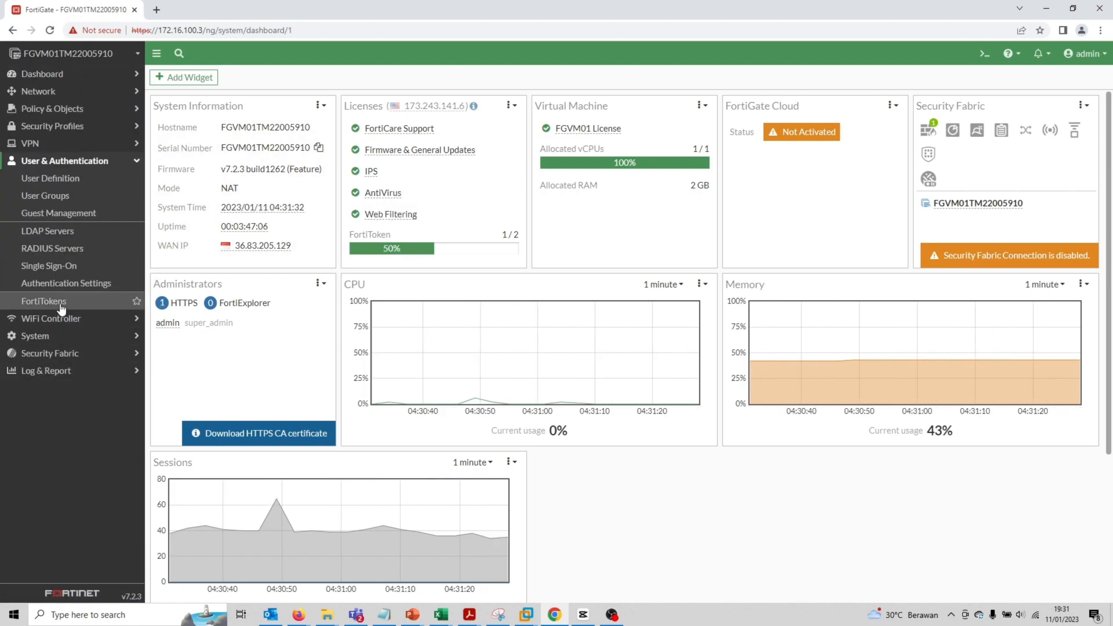
pyautogui.click(60, 306)
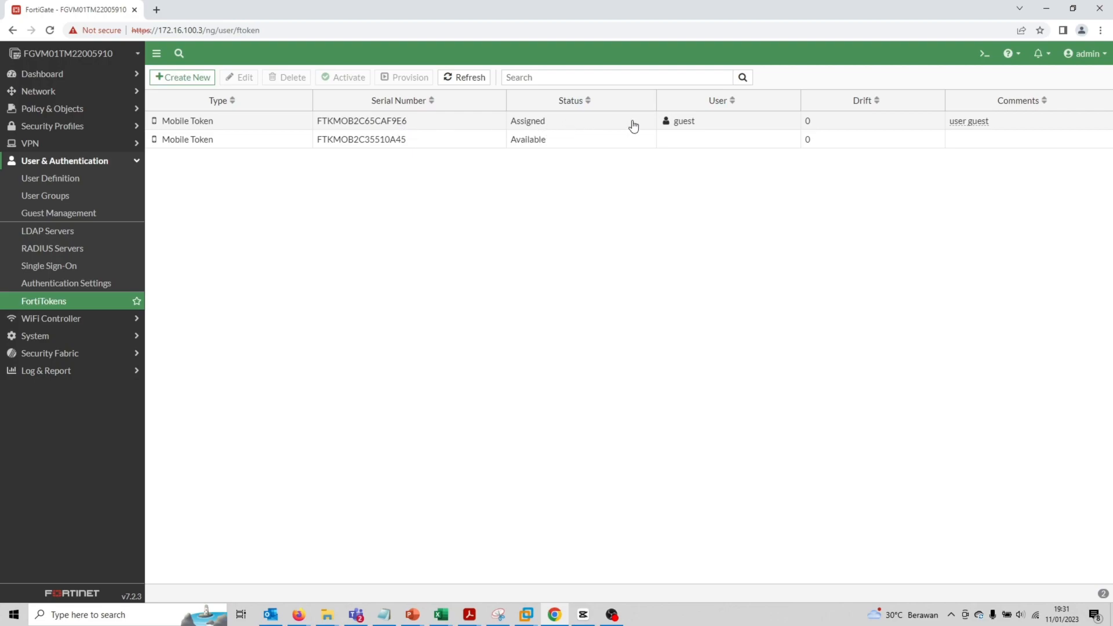
pyautogui.moveTo(670, 121)
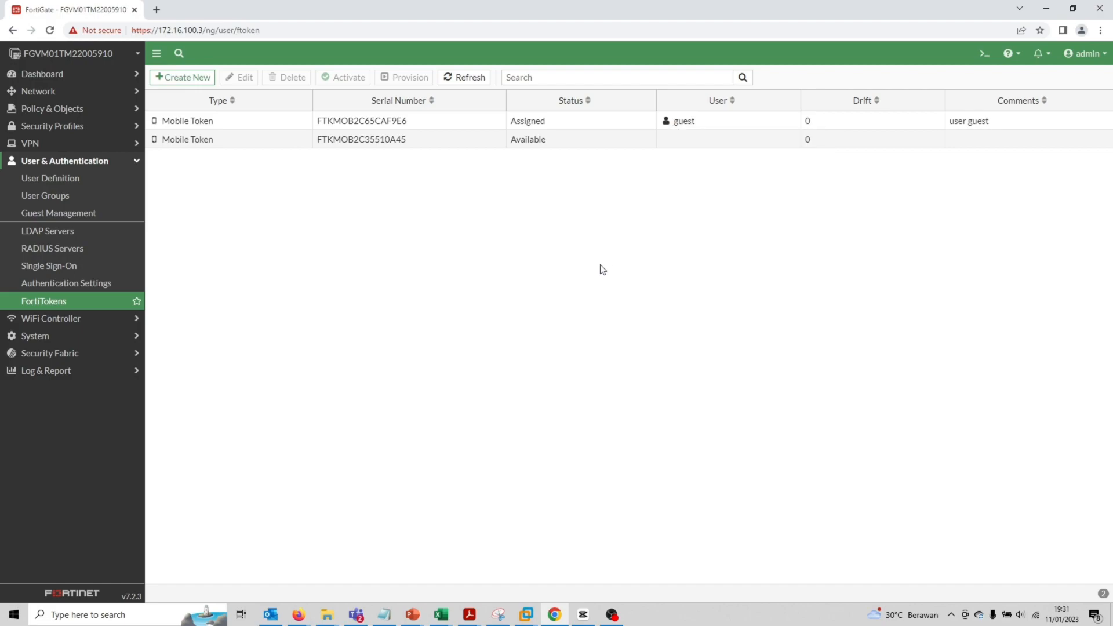